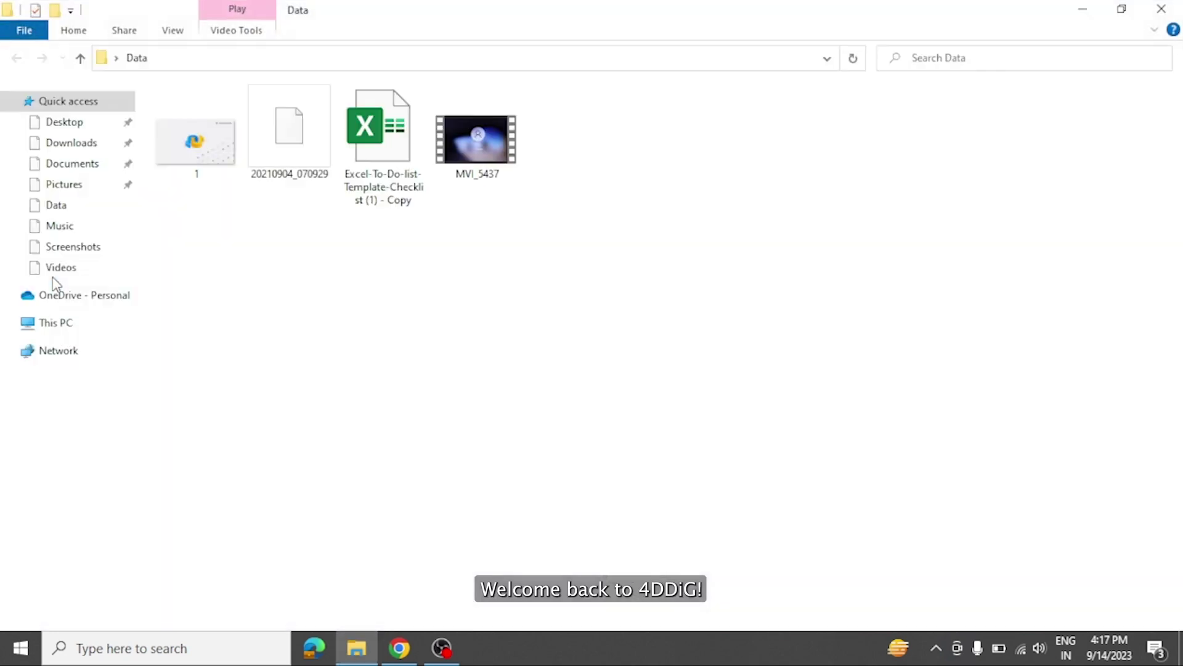
Step: Try opening the Excel to-do list file, then view the user account's permissions on its Security tab
double_click(365, 141)
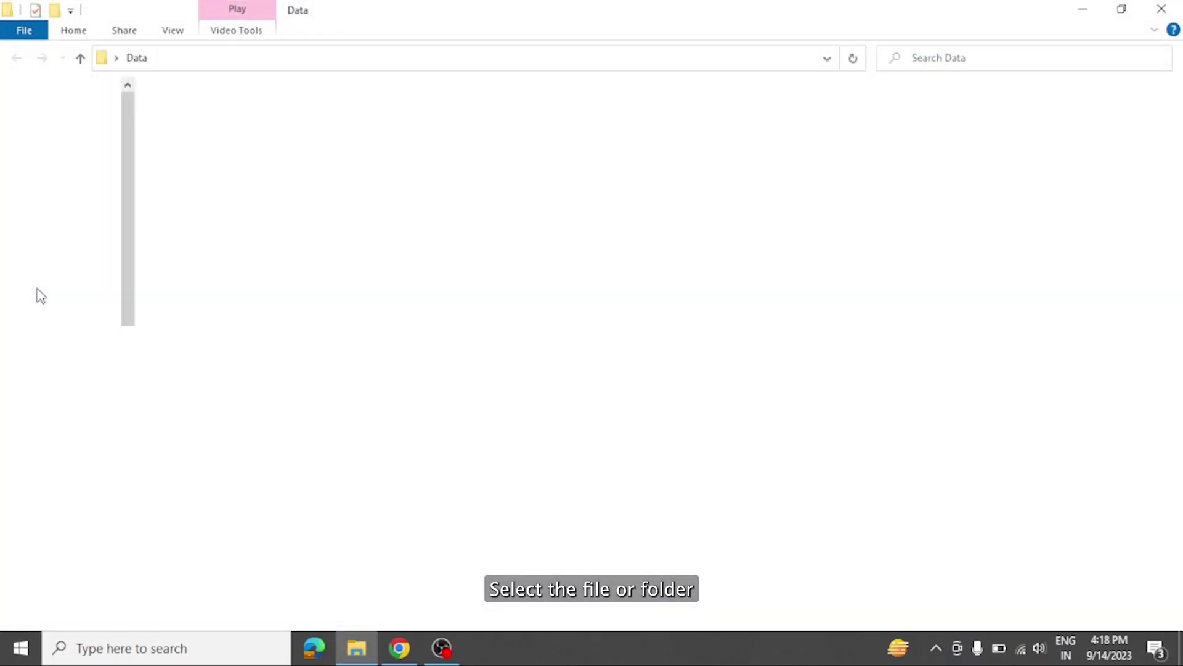
click(403, 151)
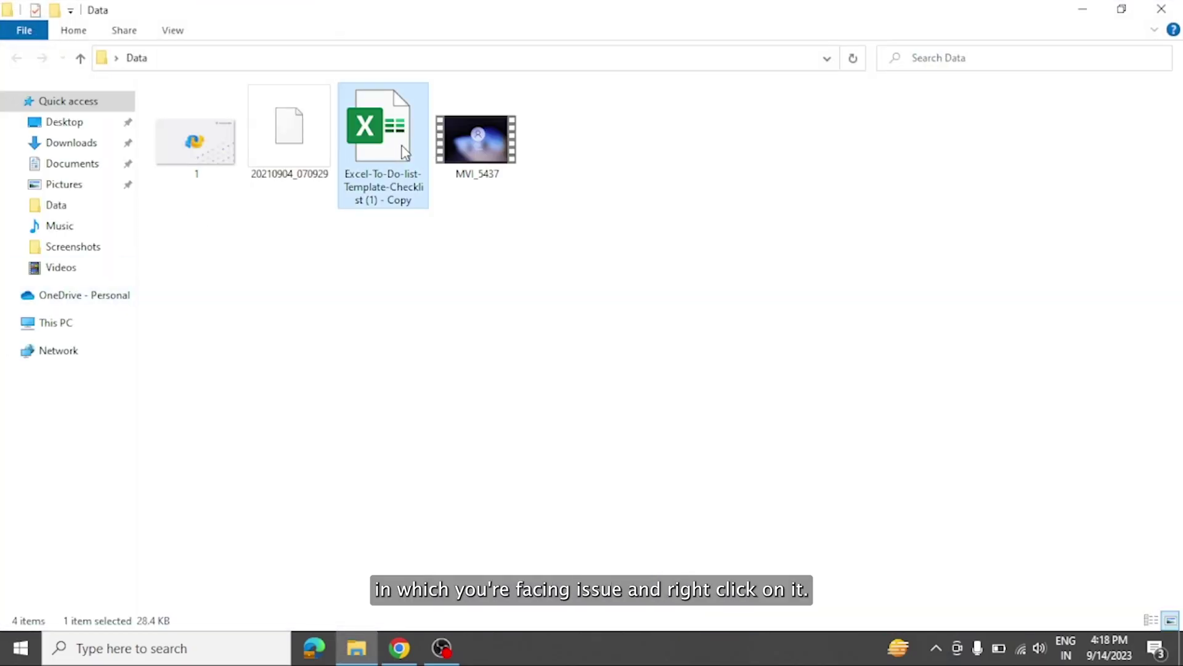
right_click(398, 146)
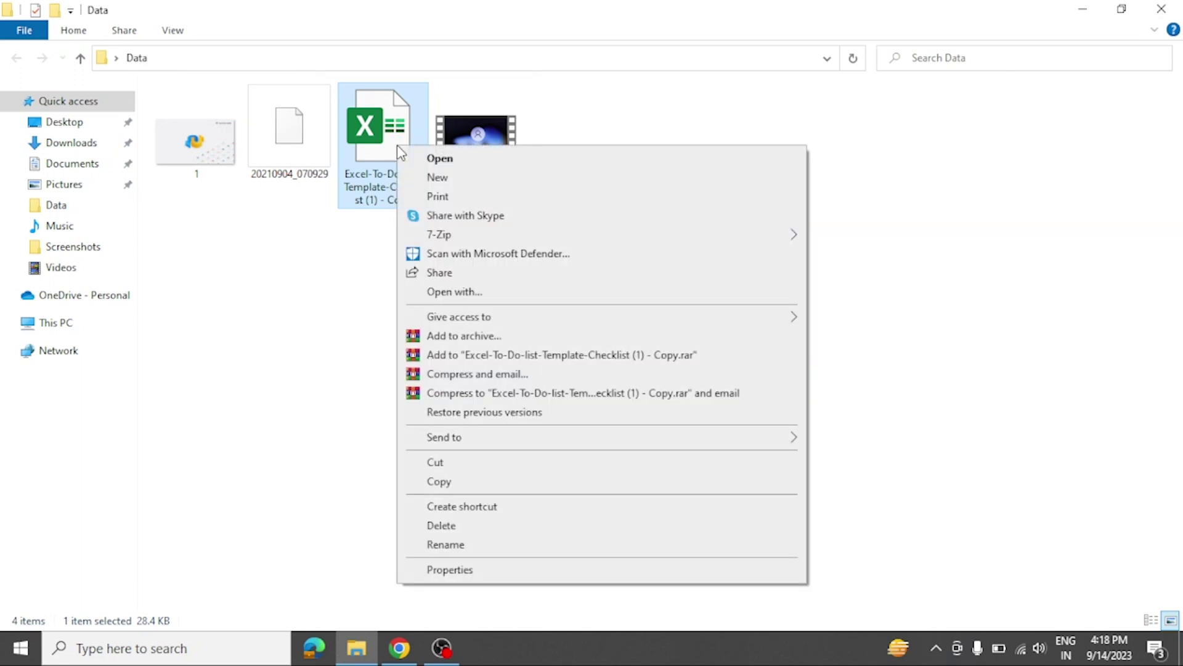
click(469, 569)
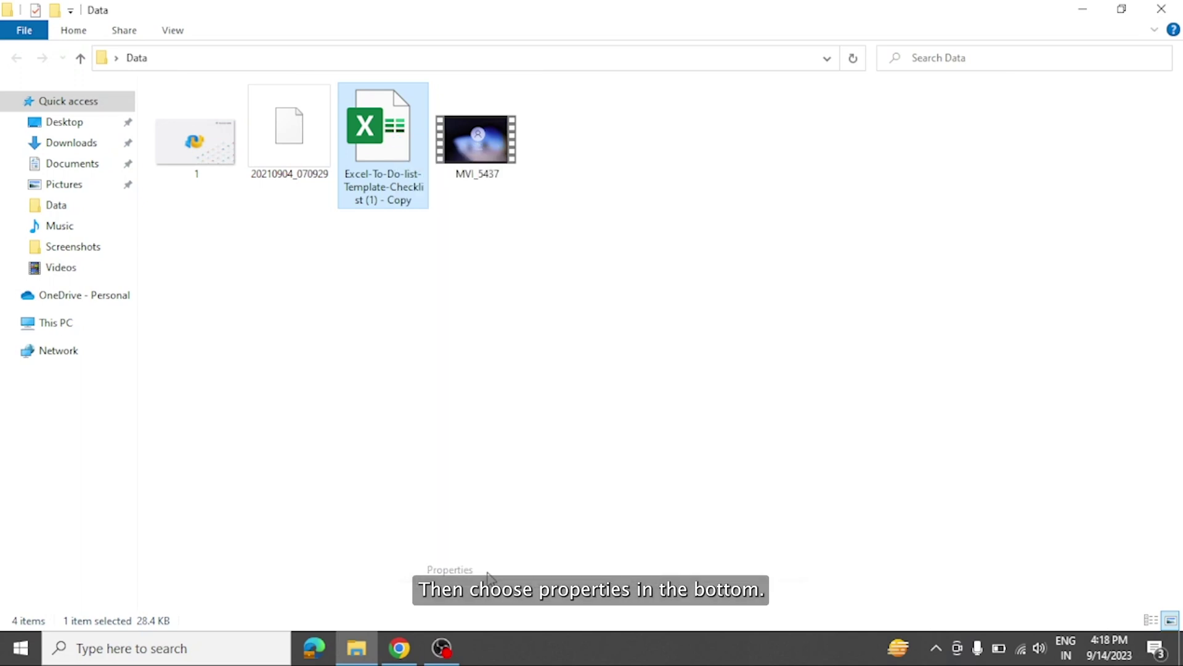
click(476, 188)
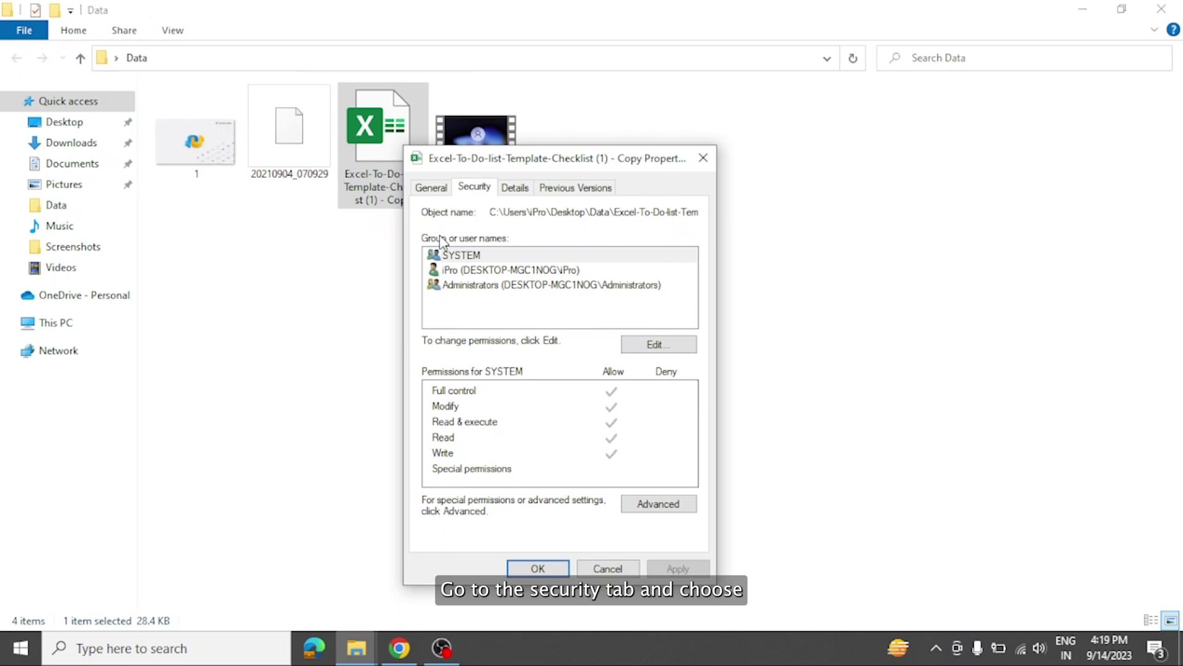
click(506, 271)
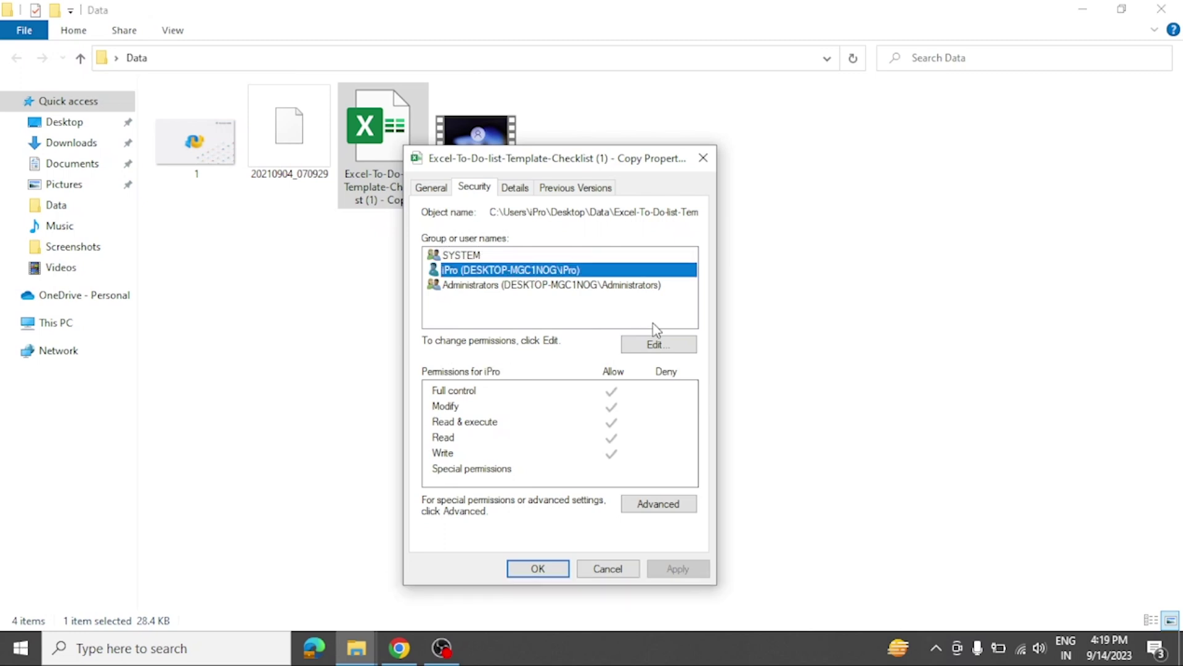
Step: Allow full control, modify, read & execute, read and write for the user, then apply and close
click(655, 345)
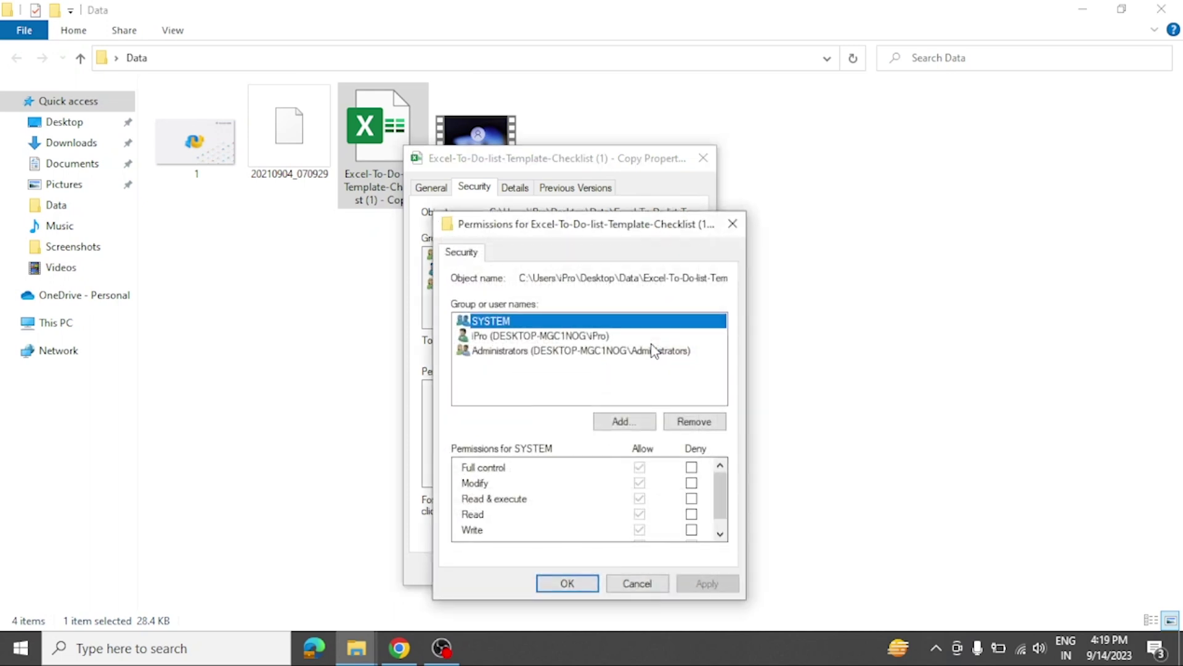
click(588, 335)
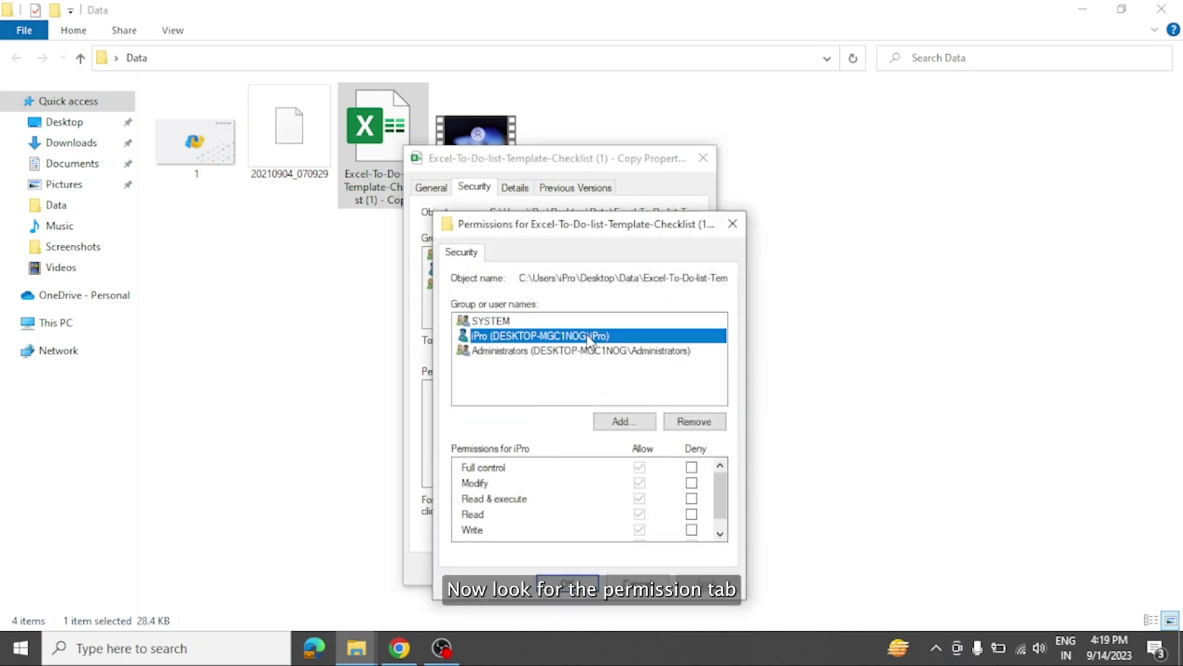
click(641, 469)
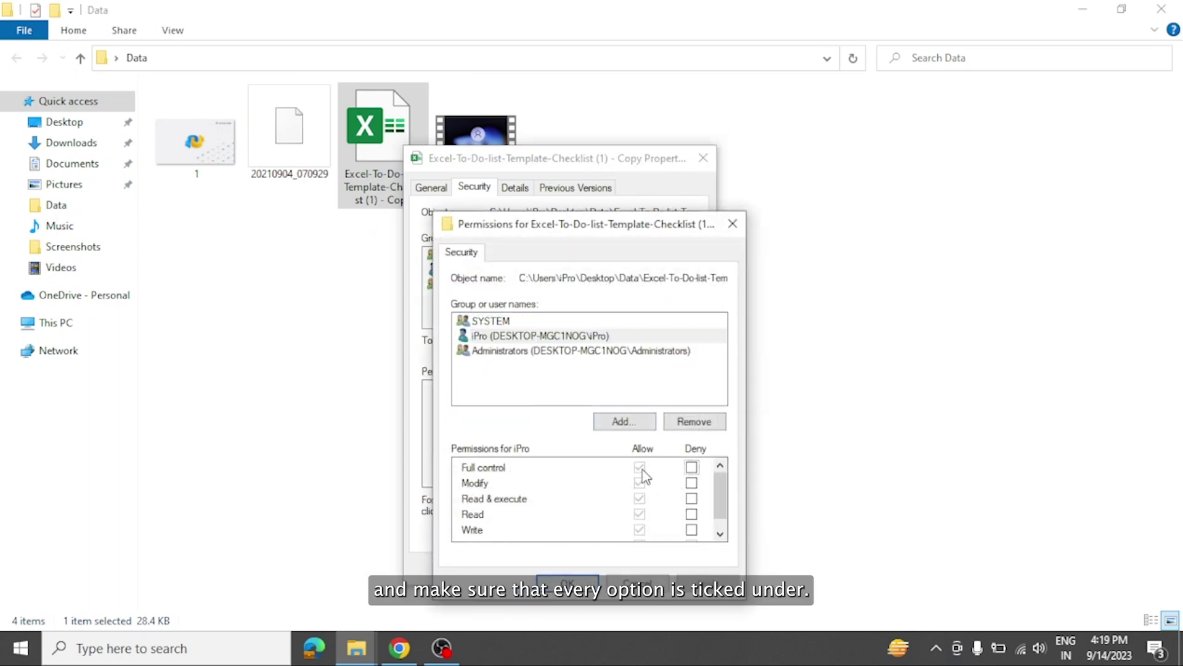
click(639, 482)
click(641, 498)
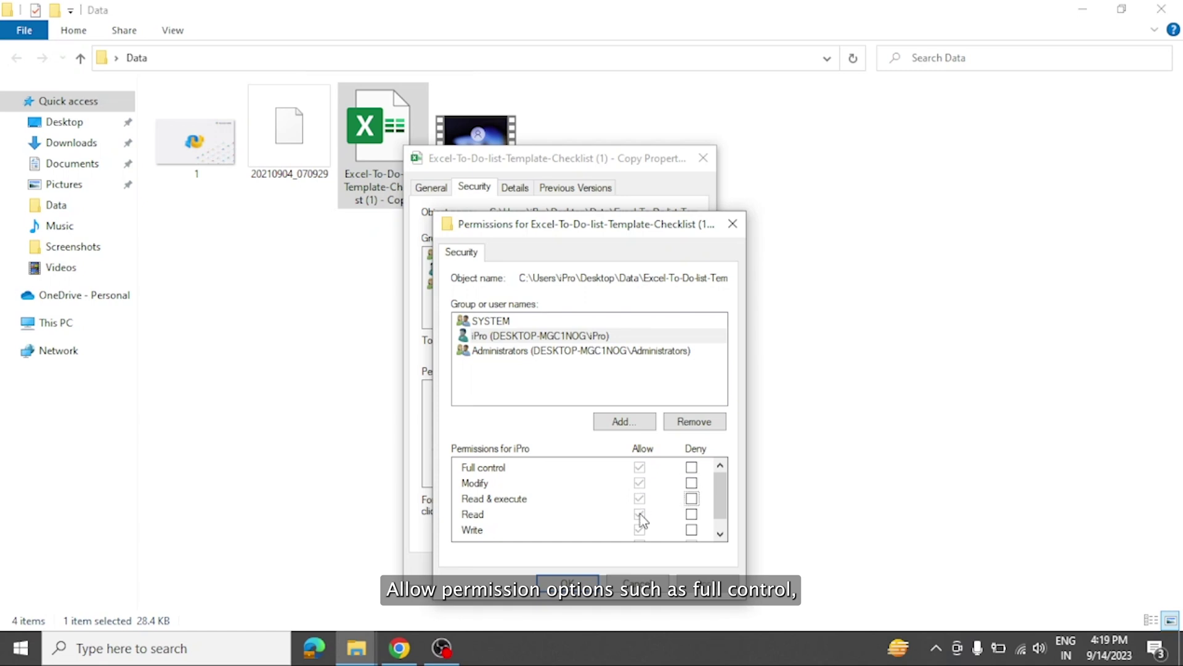
click(640, 515)
scroll(641, 521, down, 1)
click(641, 517)
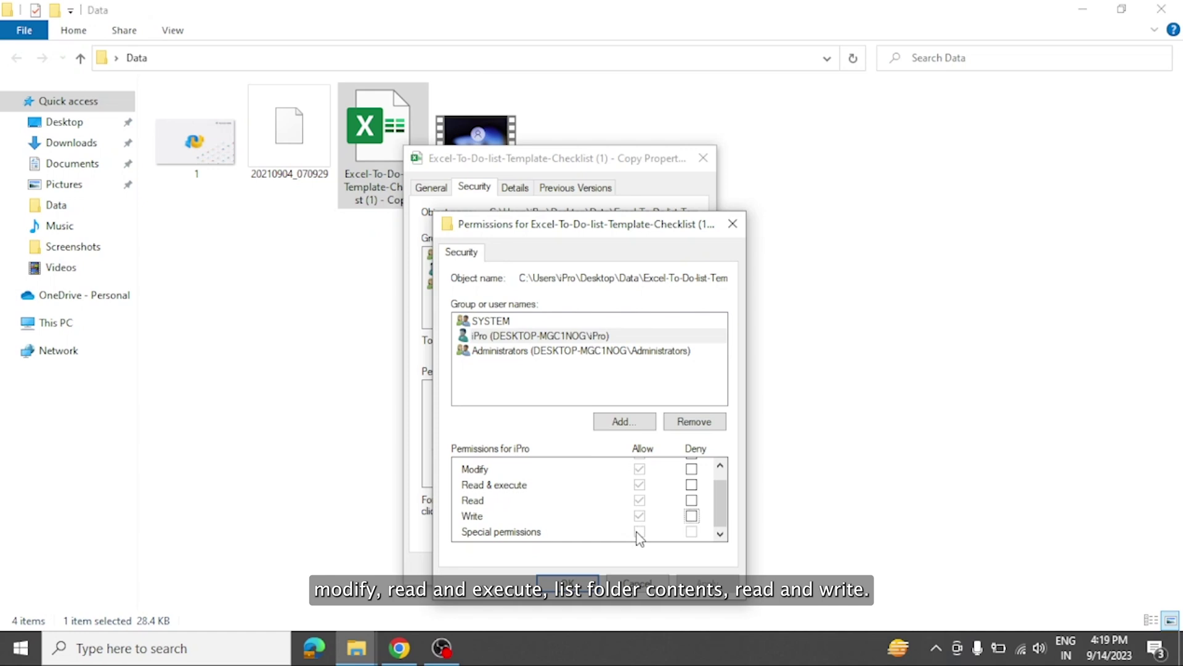
click(706, 582)
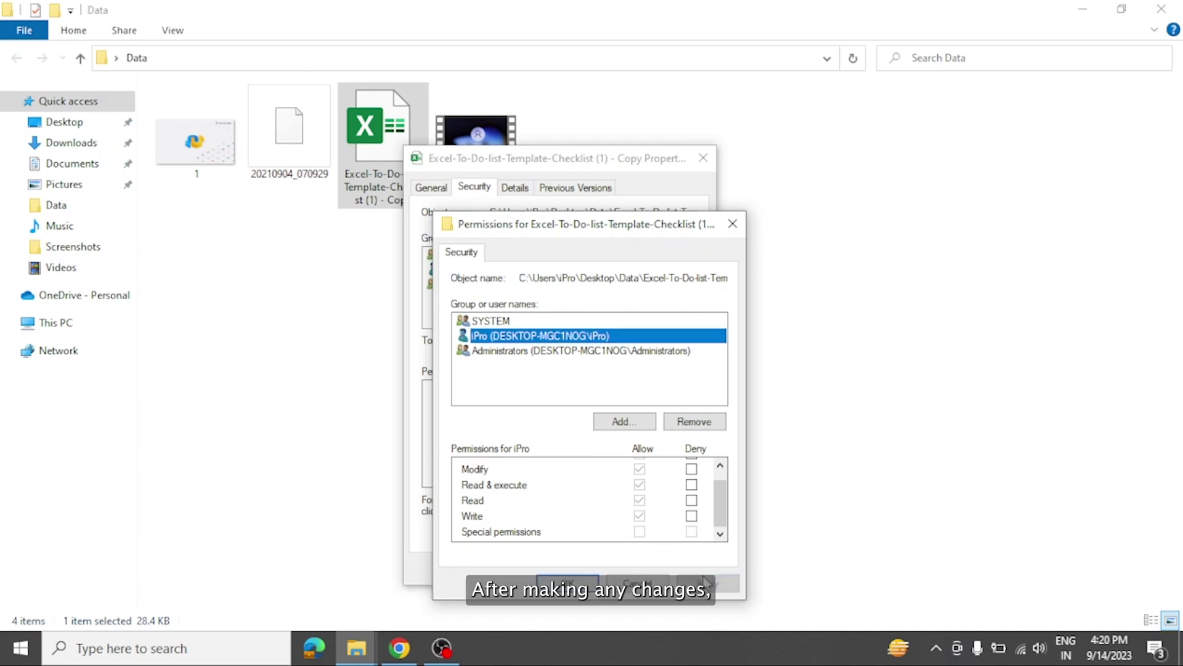
click(586, 581)
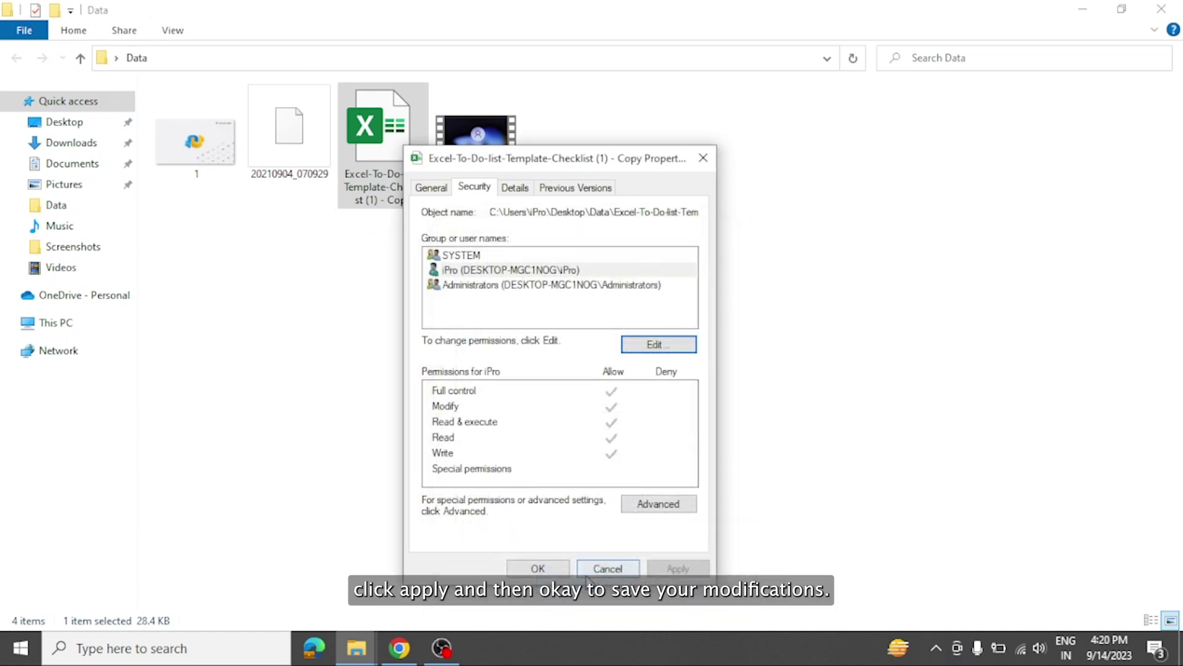
click(564, 572)
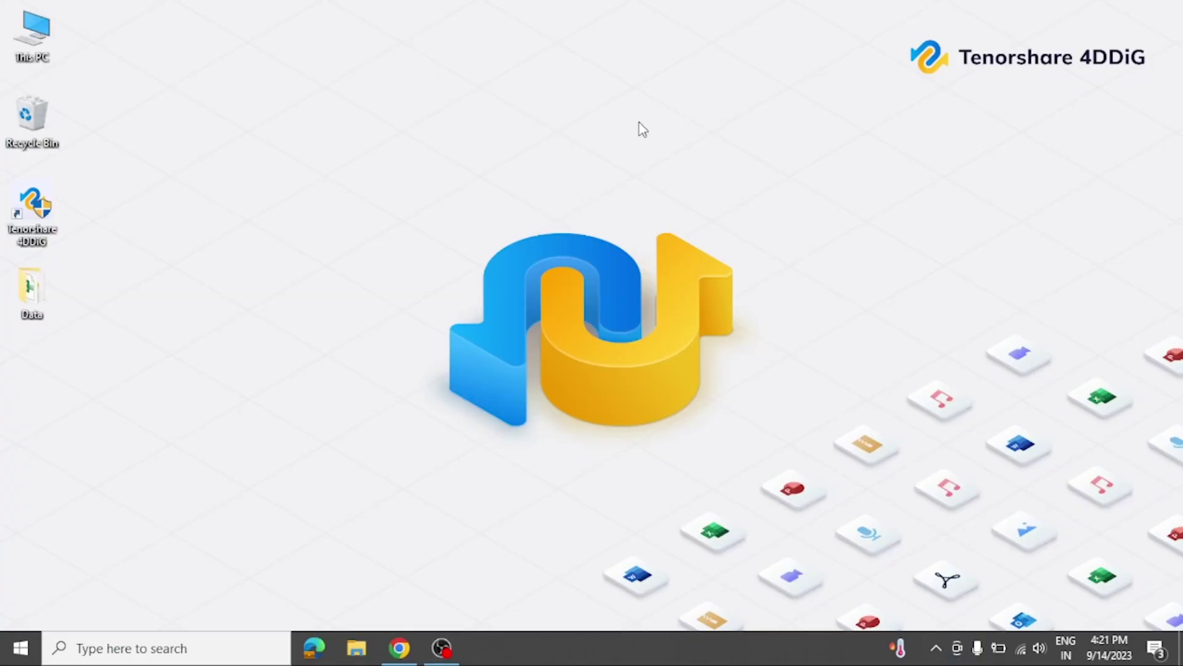
Step: Unblock the Excel to-do list file in the Data folder via its Properties, then open it
double_click(46, 291)
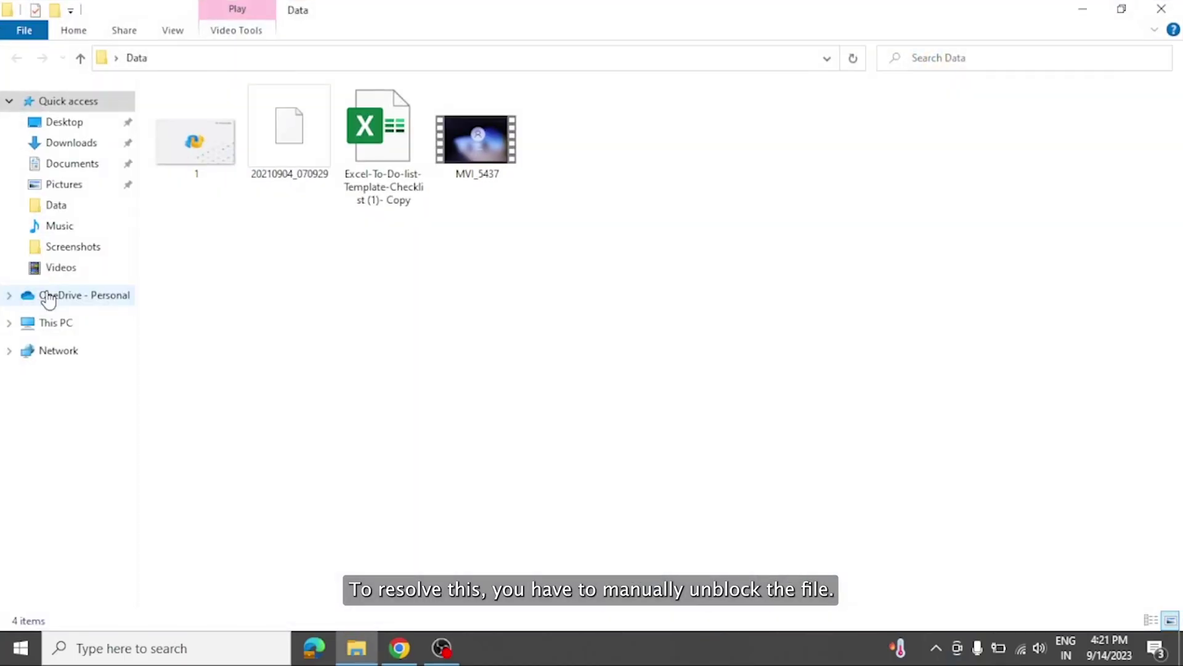
click(383, 145)
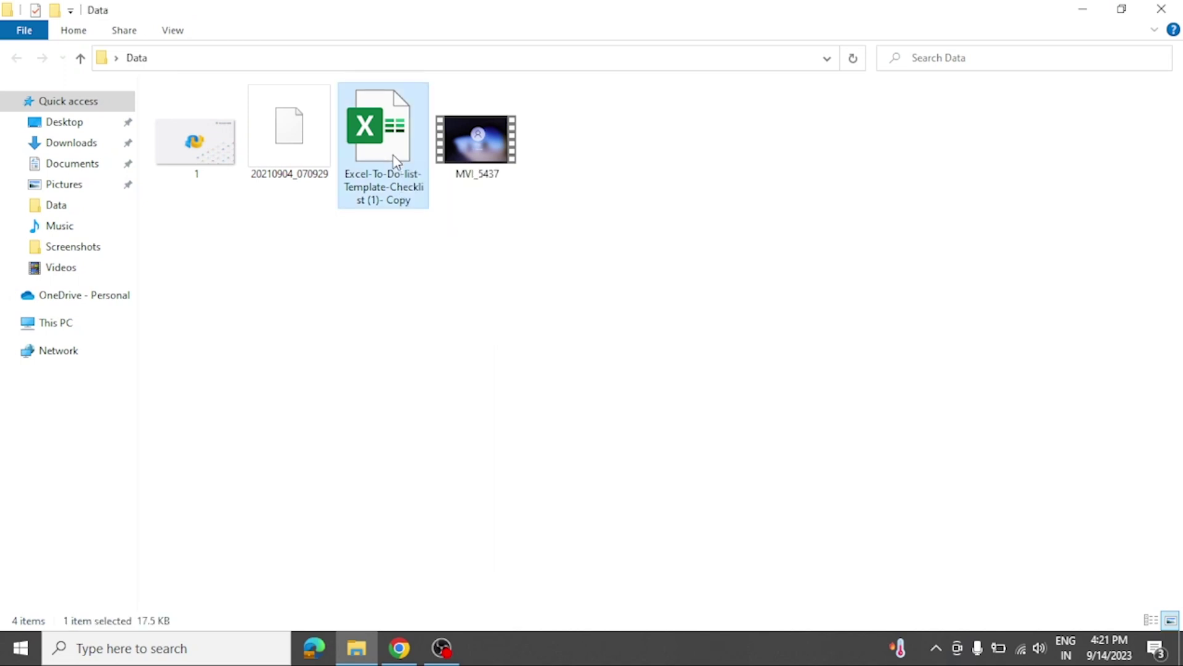
right_click(393, 157)
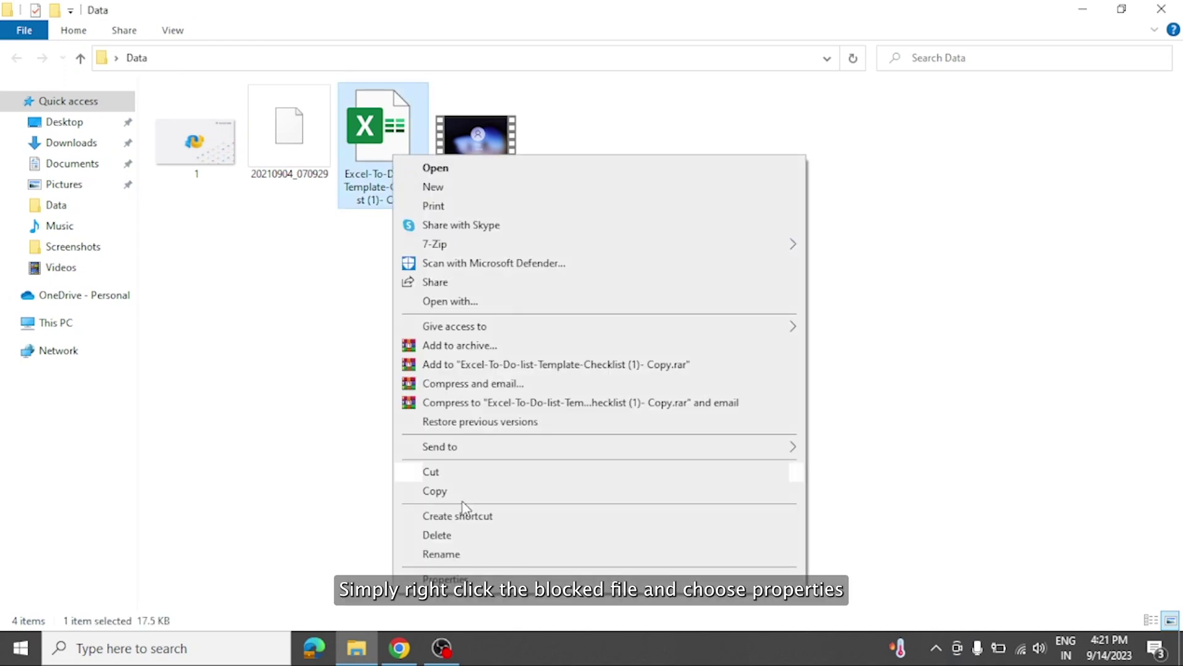
click(444, 579)
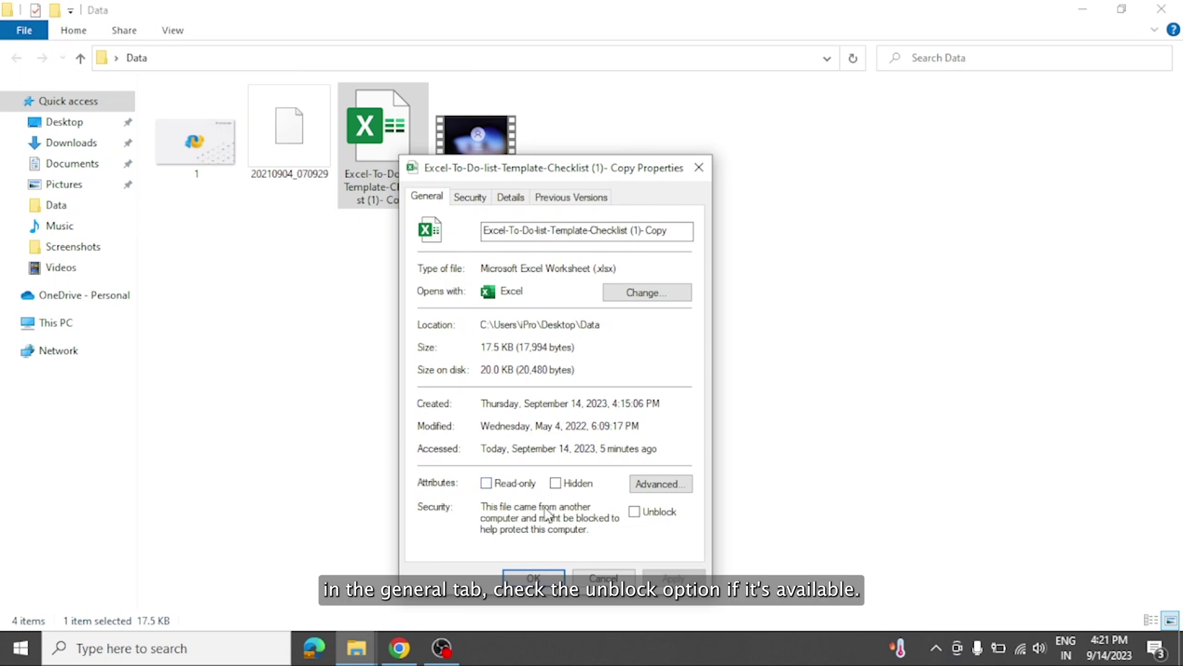
click(634, 512)
click(673, 577)
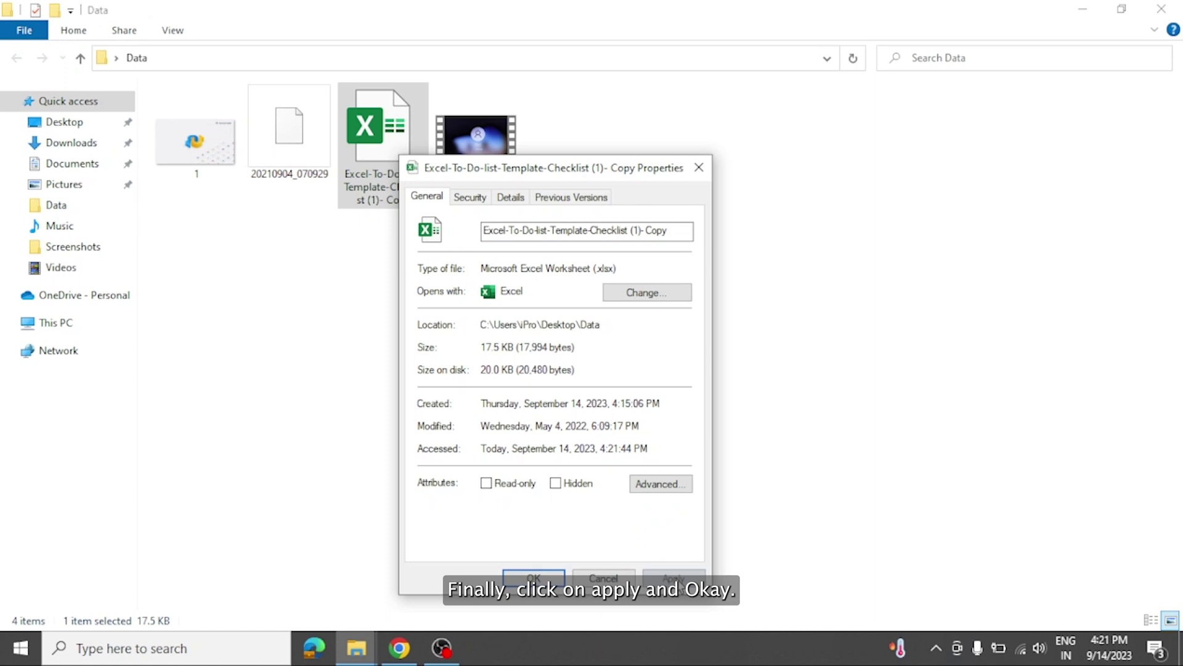
click(534, 577)
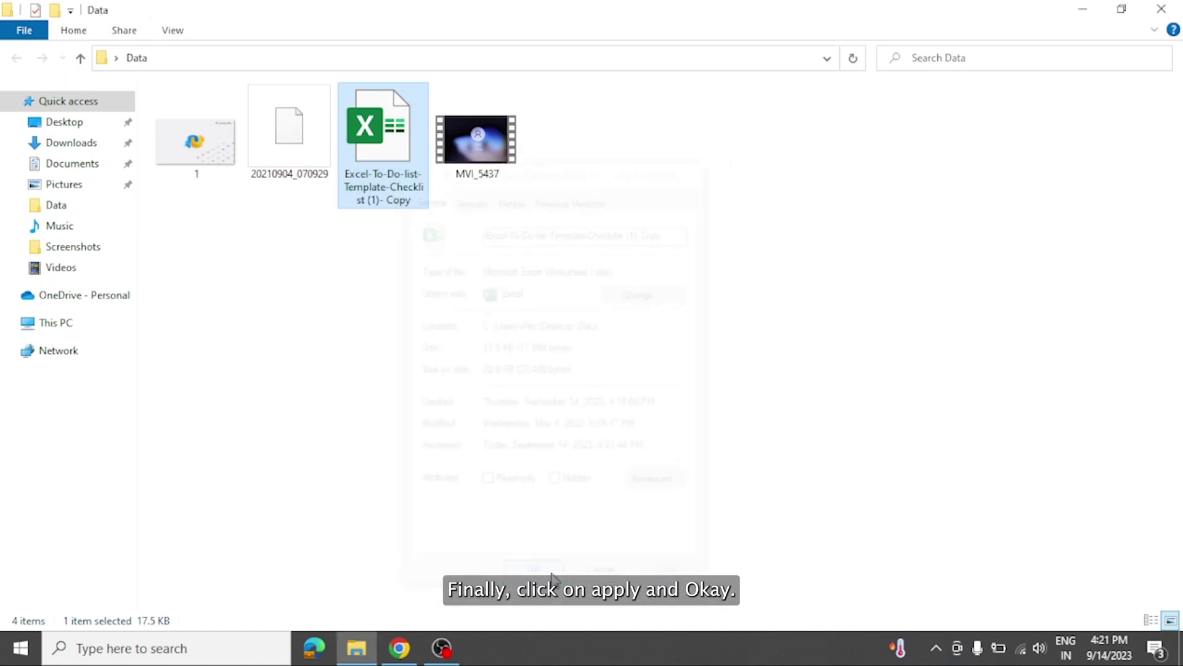
double_click(394, 176)
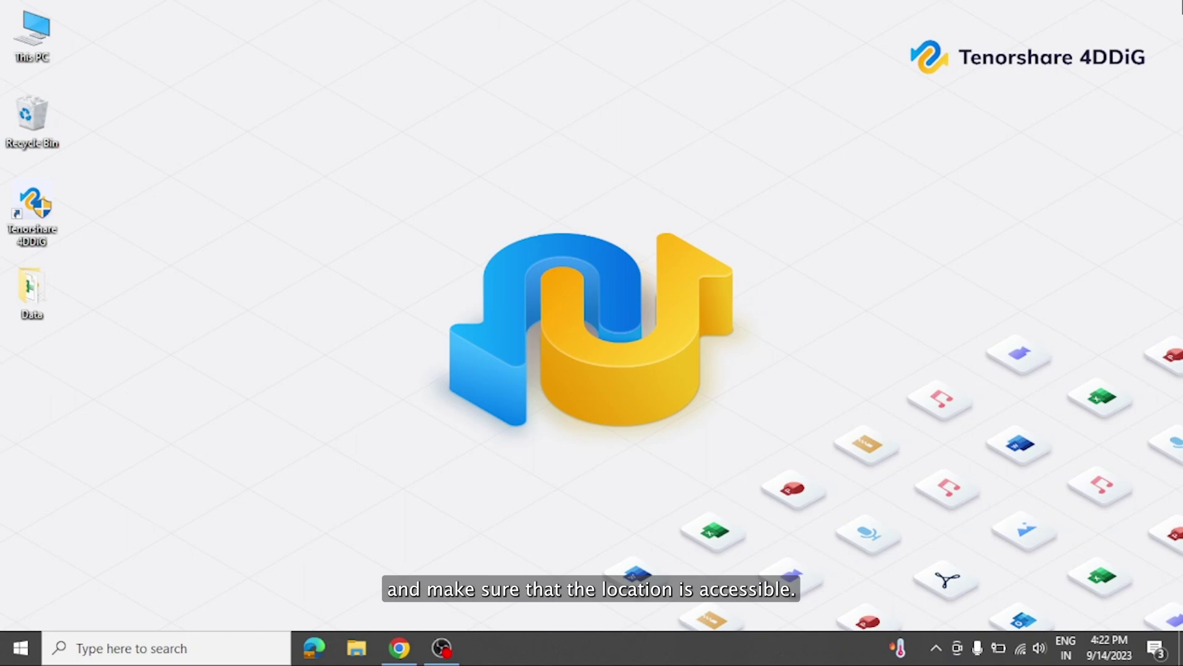
Step: Copy the Excel file's Location path from its Properties in the Data folder
double_click(42, 296)
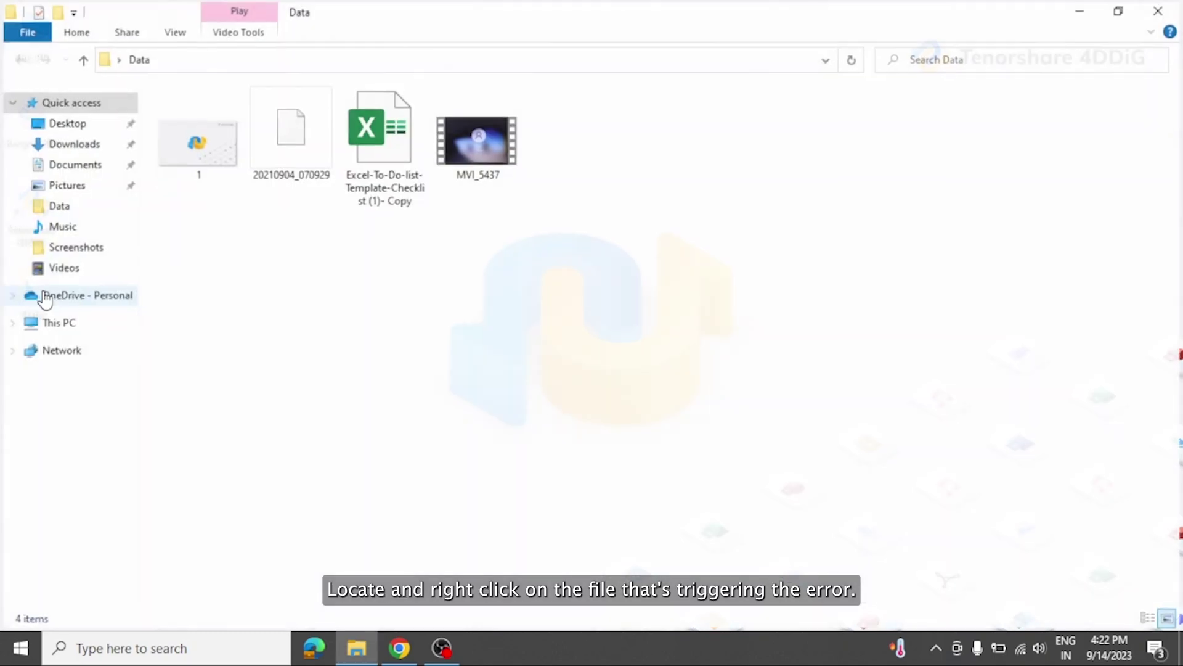
right_click(379, 172)
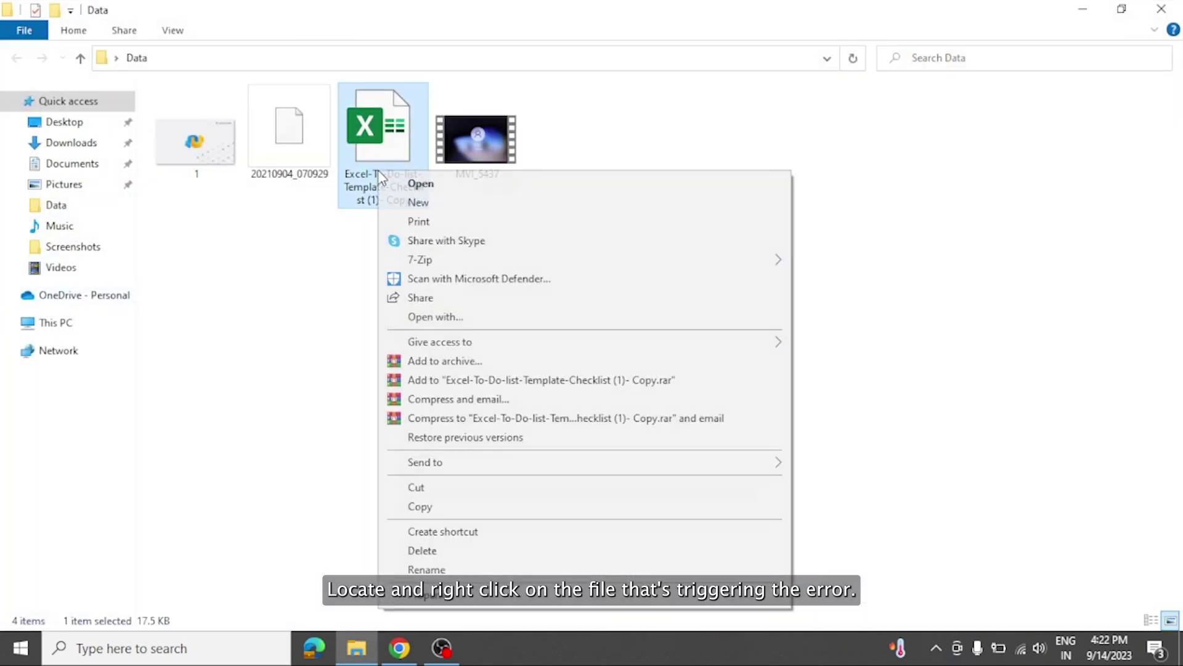
click(512, 597)
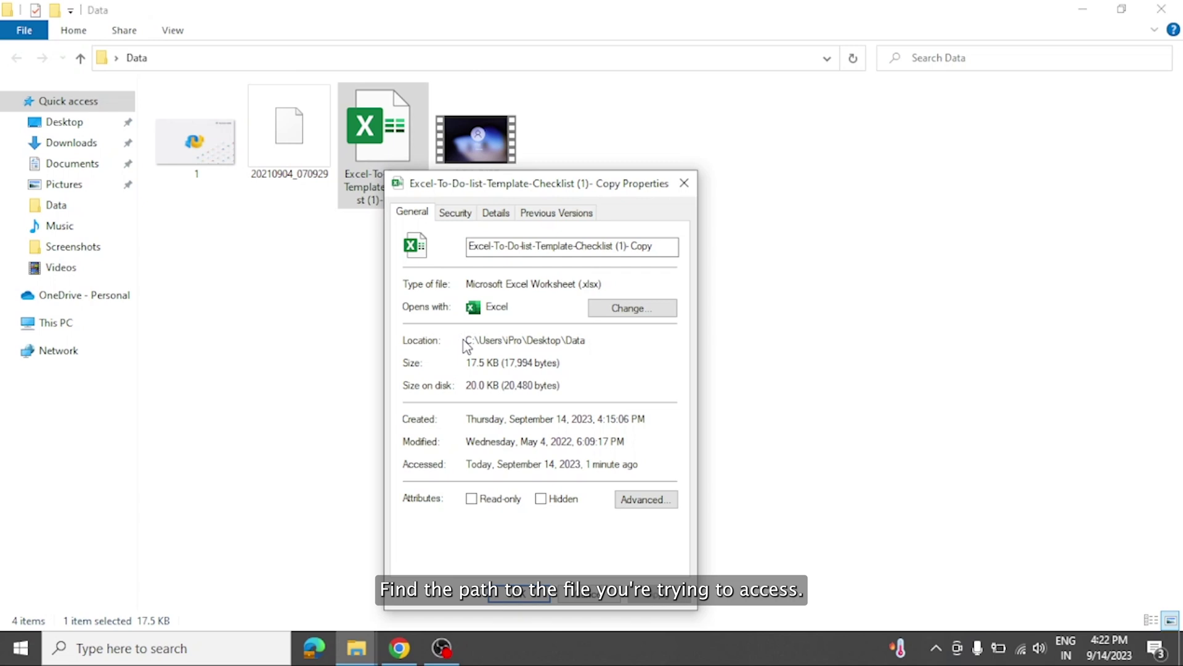
drag(467, 340, 585, 340)
right_click(575, 339)
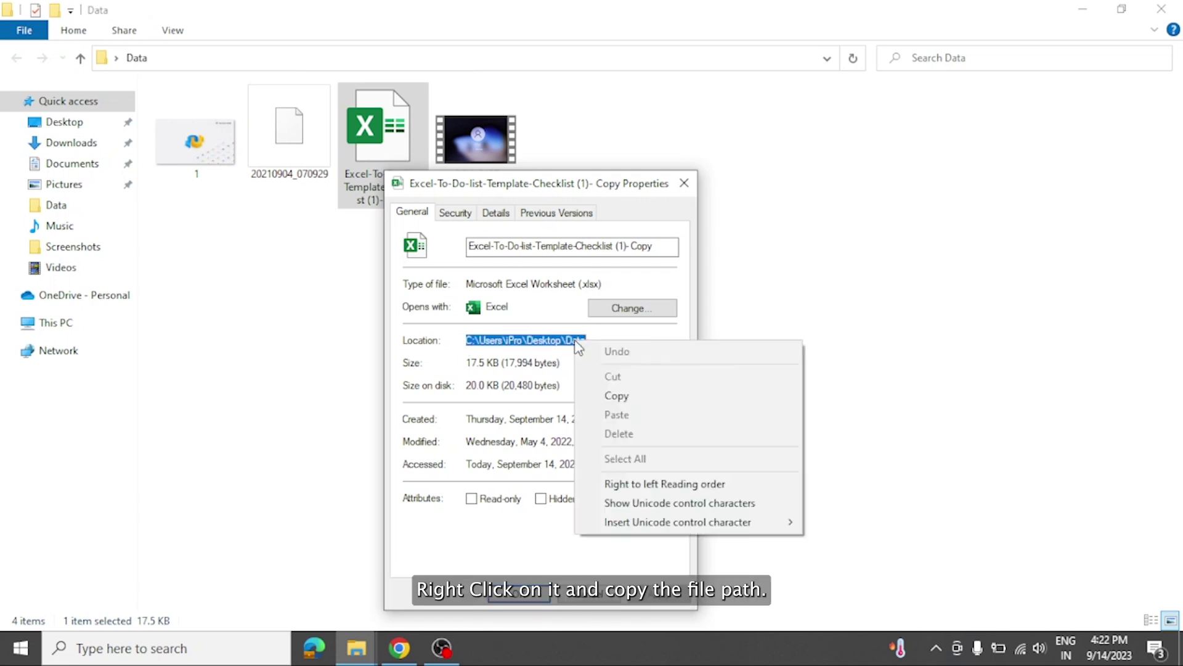
click(616, 395)
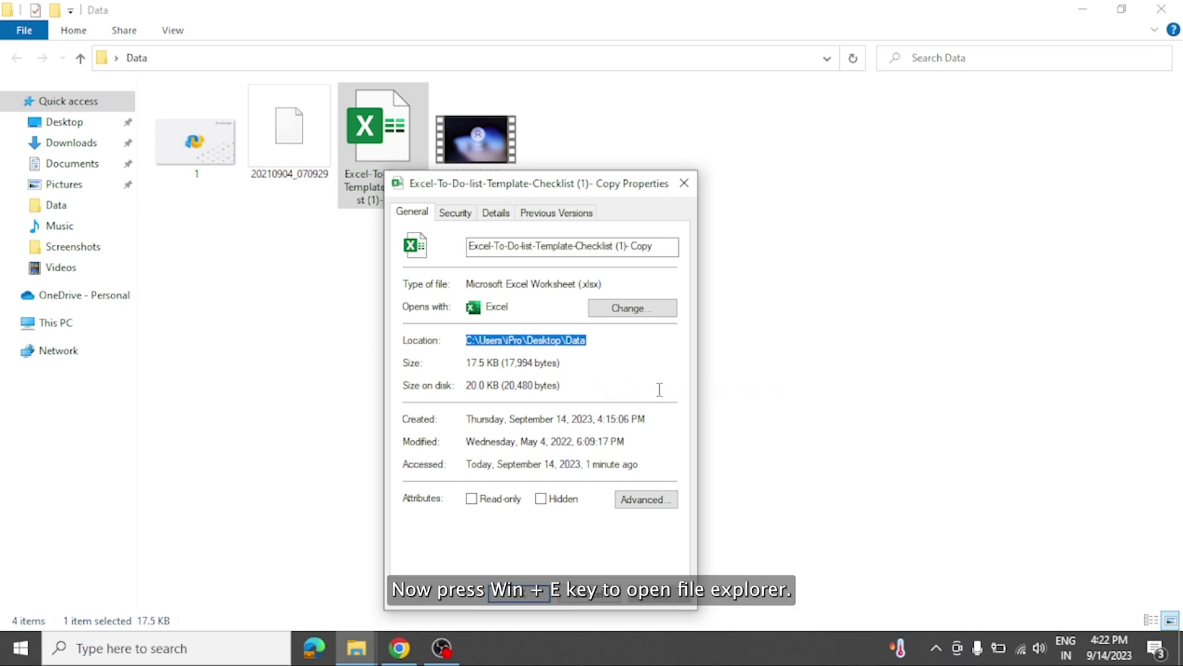
Step: Go to the copied path in a new Explorer window and try opening the Excel file
key(super+e)
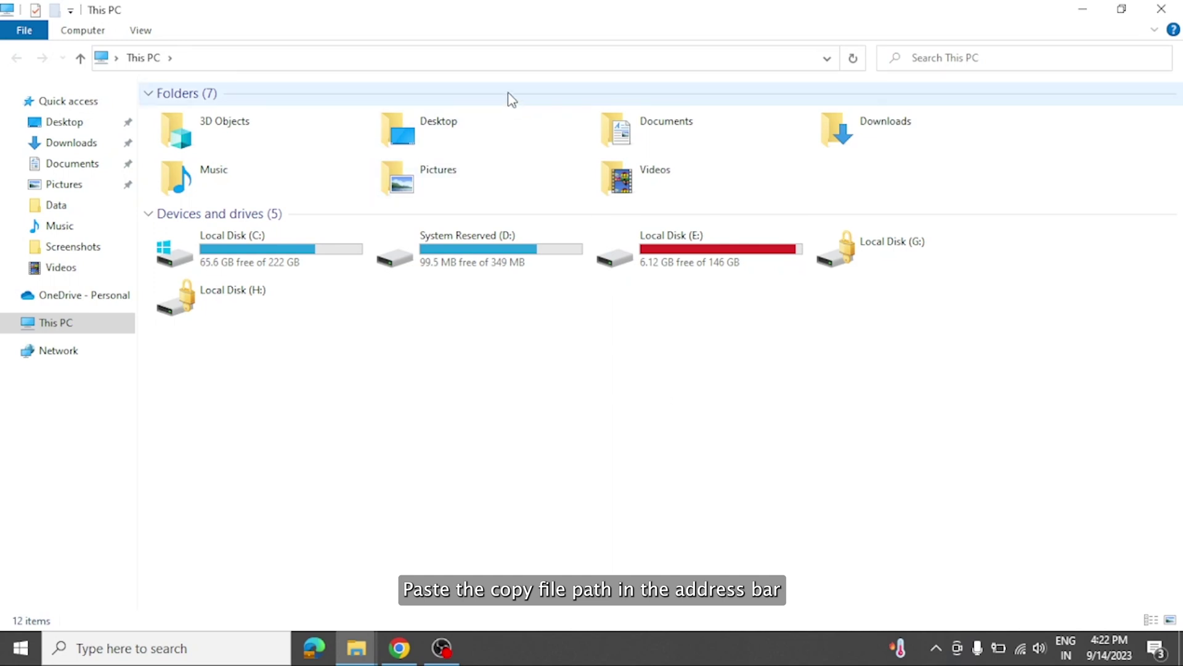
click(514, 54)
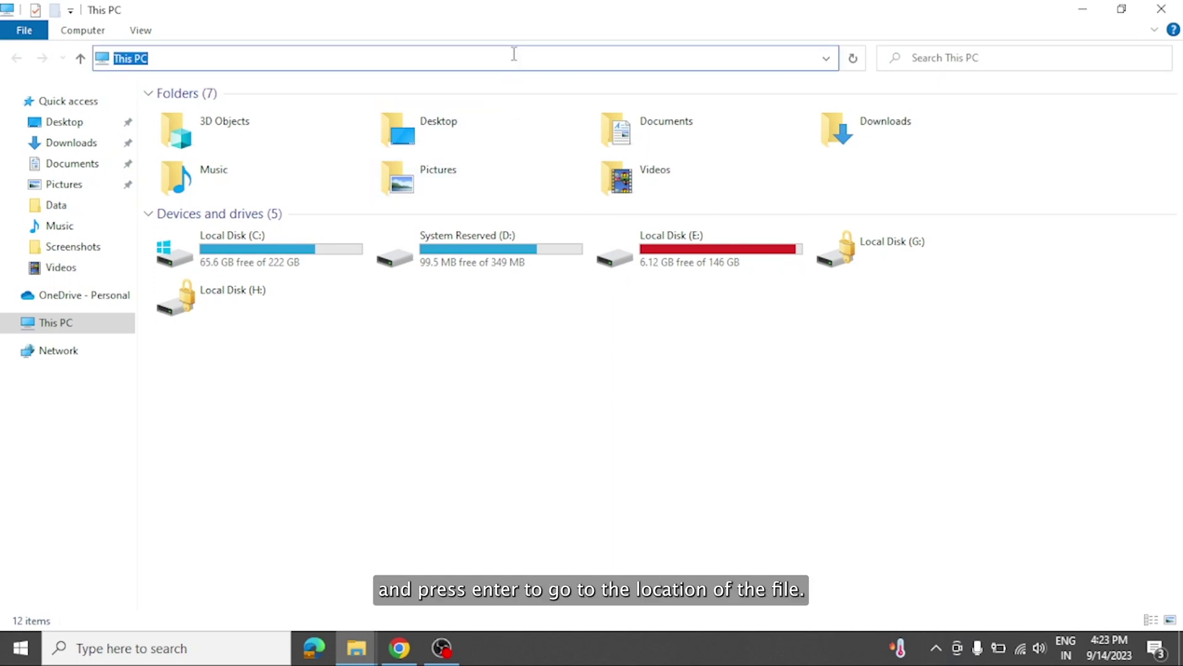
key(ctrl+v)
key(Return)
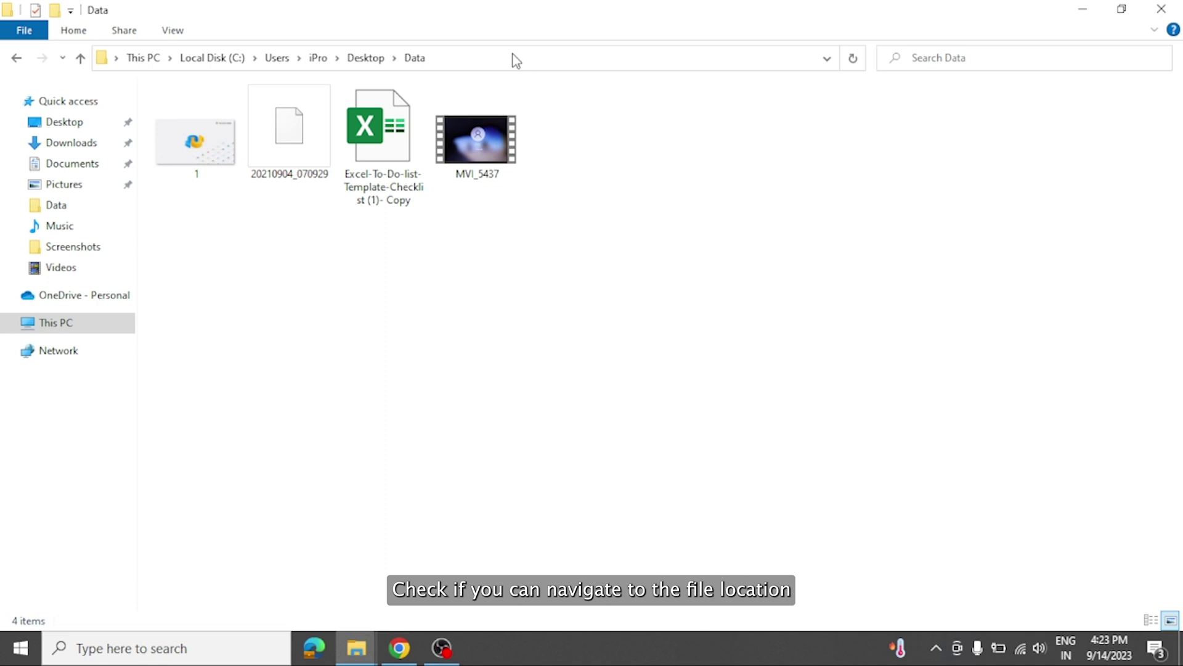
double_click(404, 143)
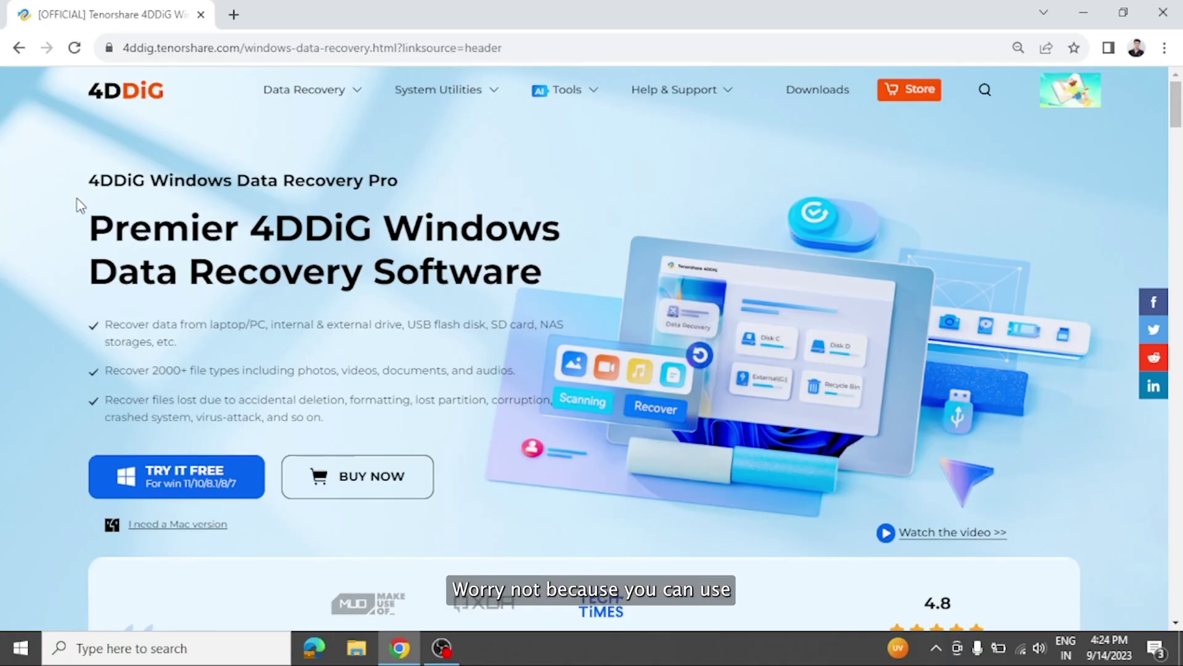
Step: Read through the 4DDiG page, highlighting the product title, the recovery bullet and 'Recover 2000+ File Types'
drag(88, 179, 404, 179)
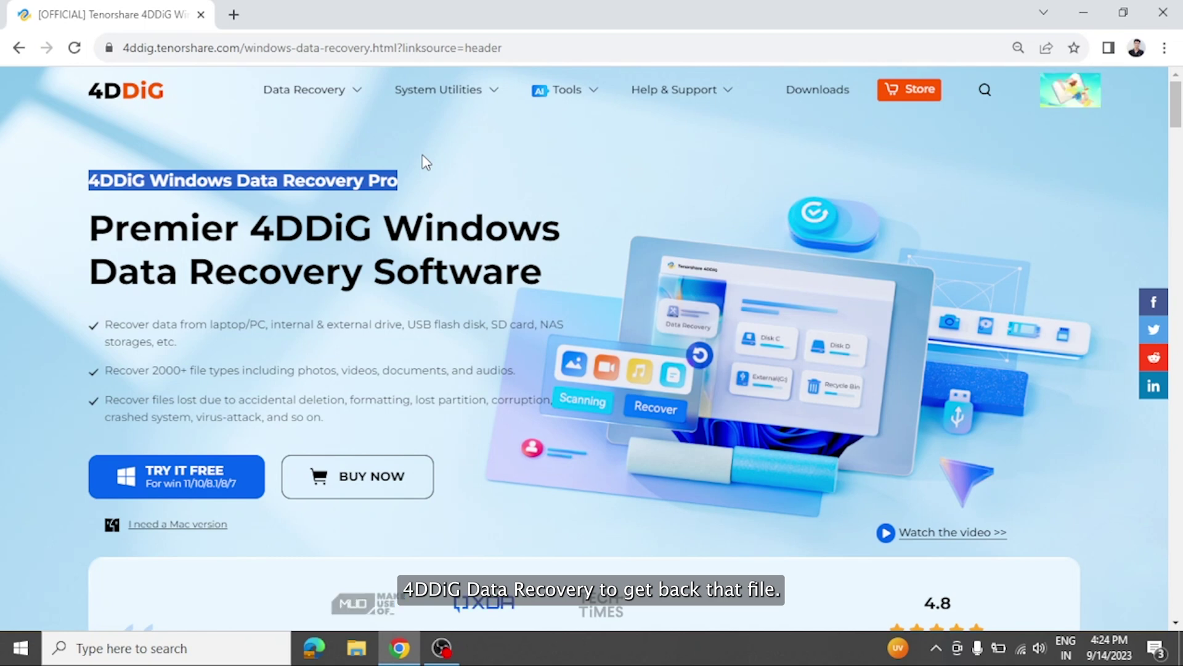
click(423, 154)
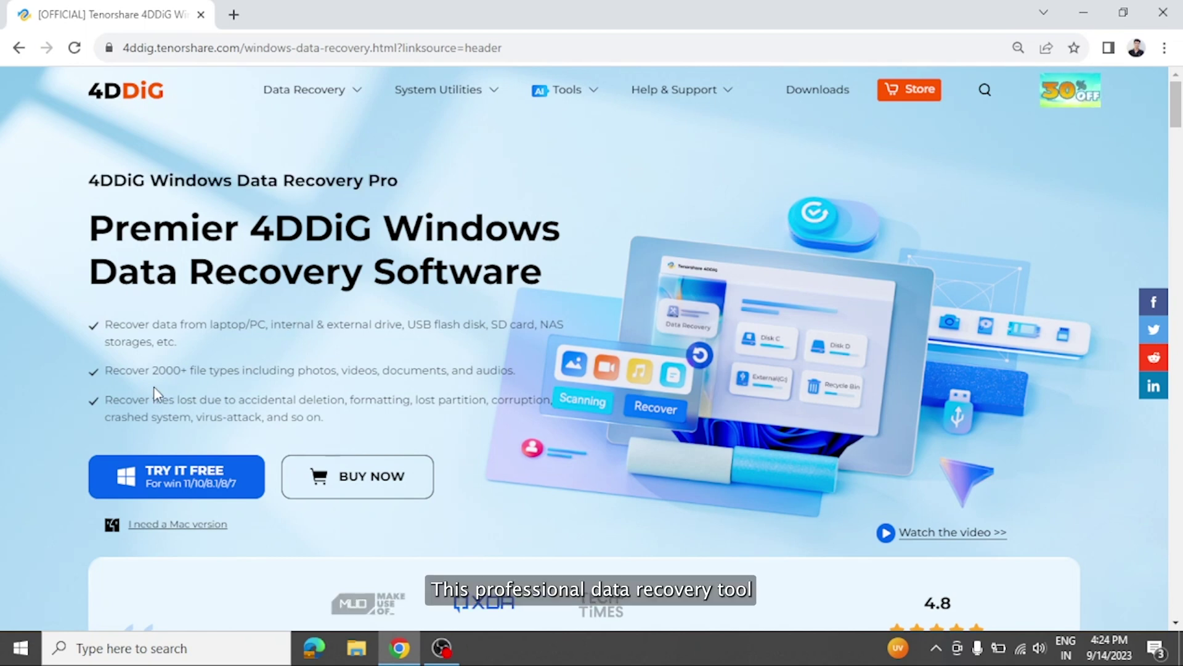
drag(104, 399, 338, 423)
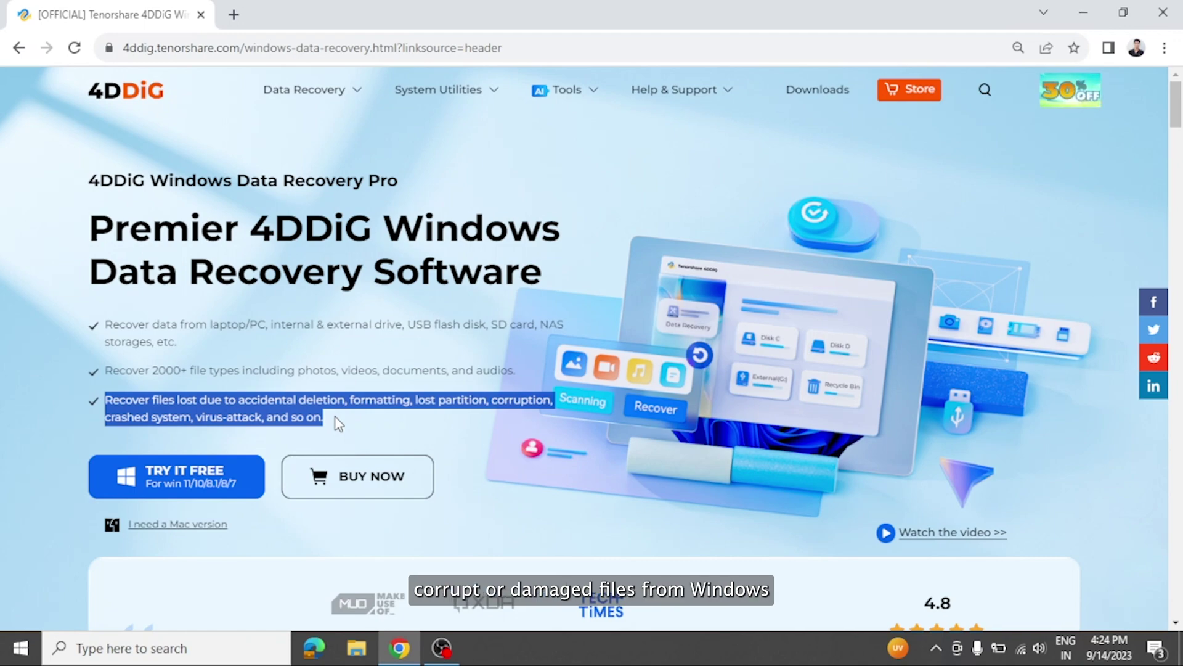
click(339, 424)
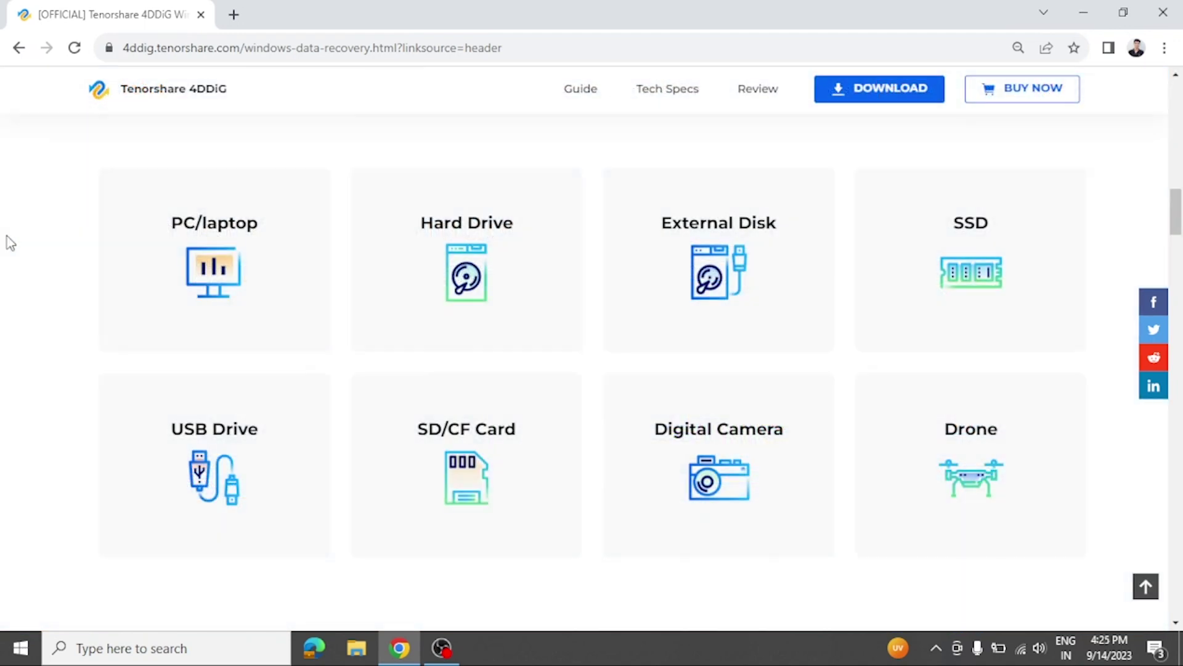
mouse_move(204, 265)
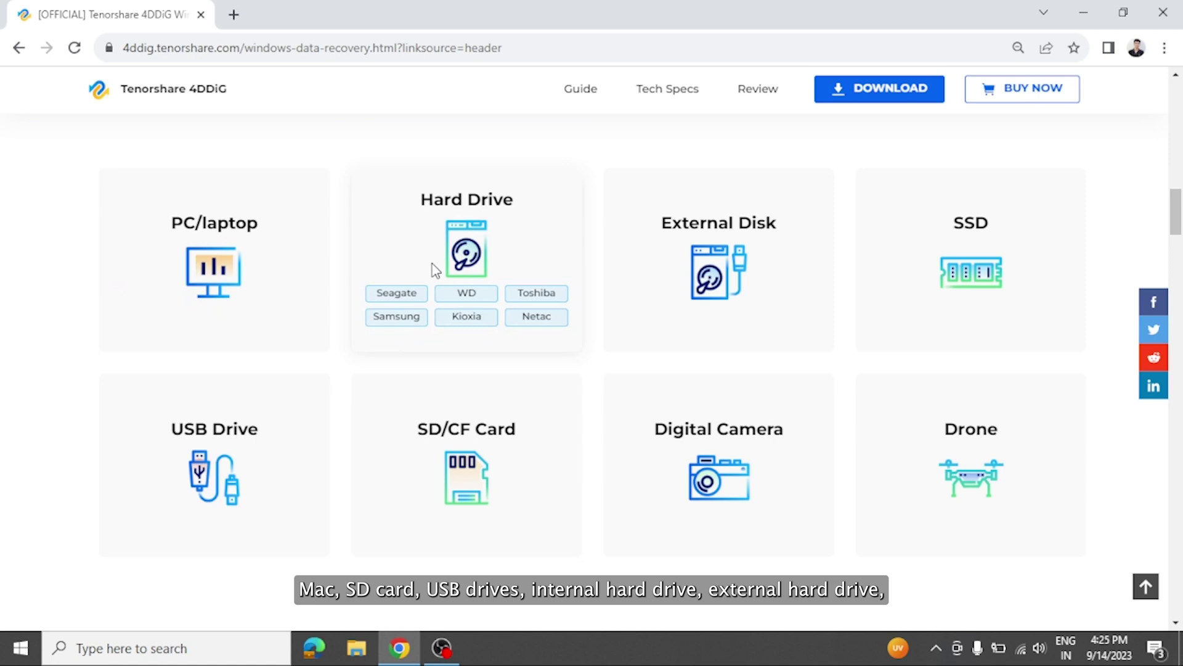
mouse_move(744, 249)
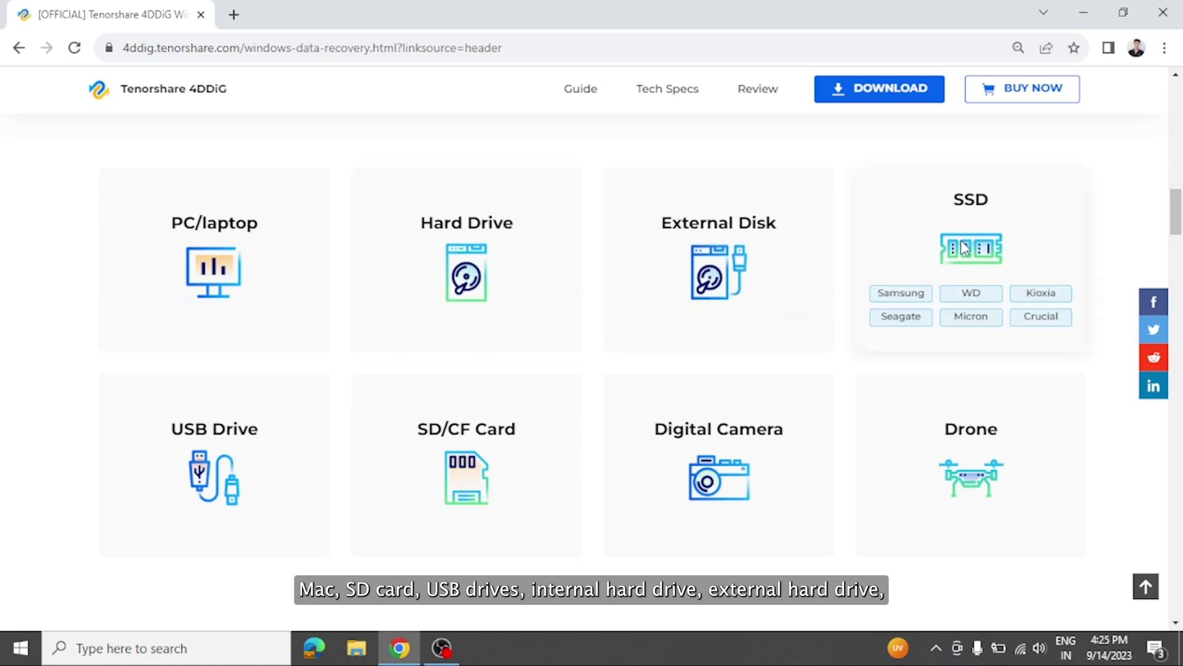
mouse_move(685, 461)
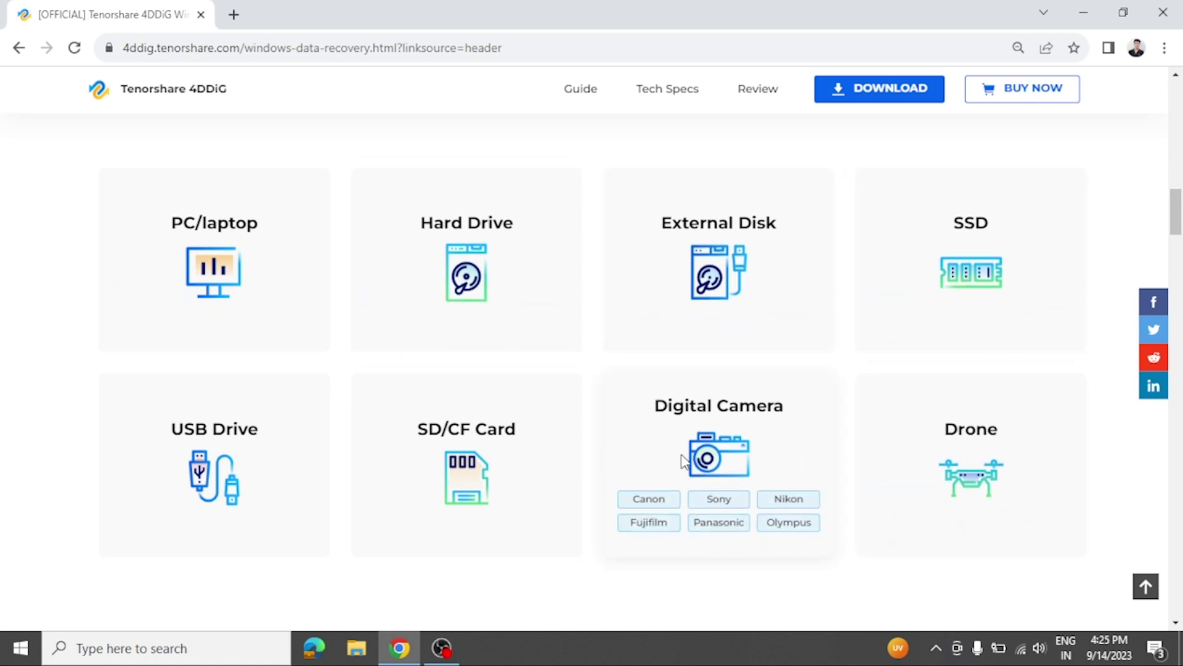
mouse_move(487, 456)
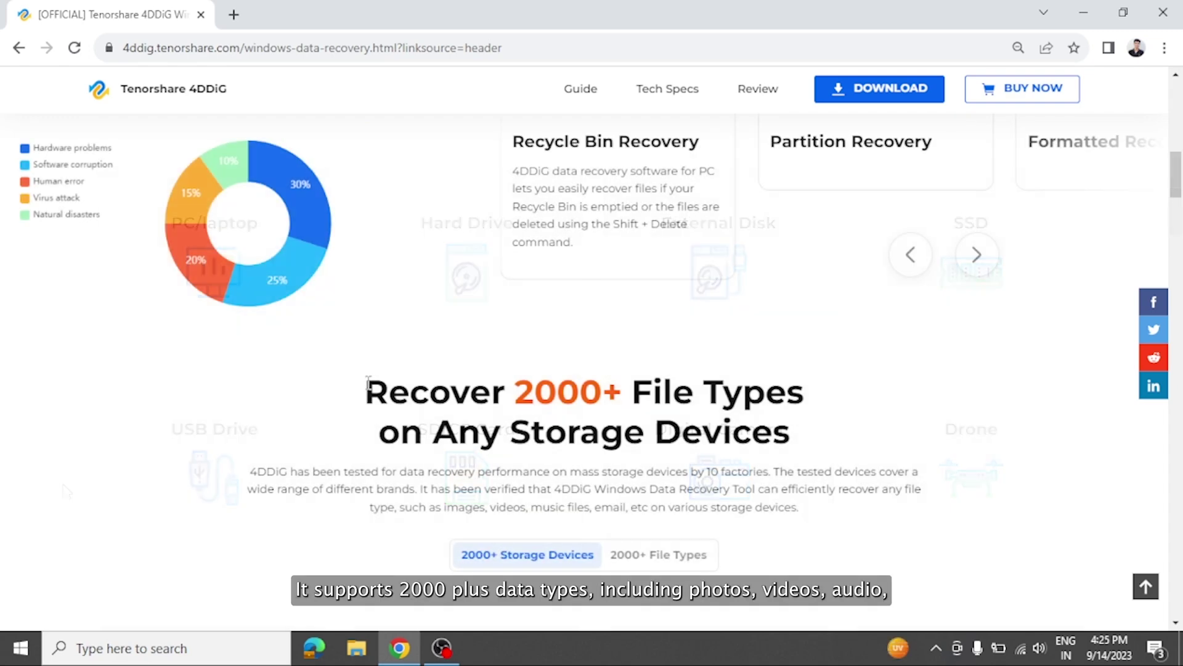
drag(367, 384, 814, 445)
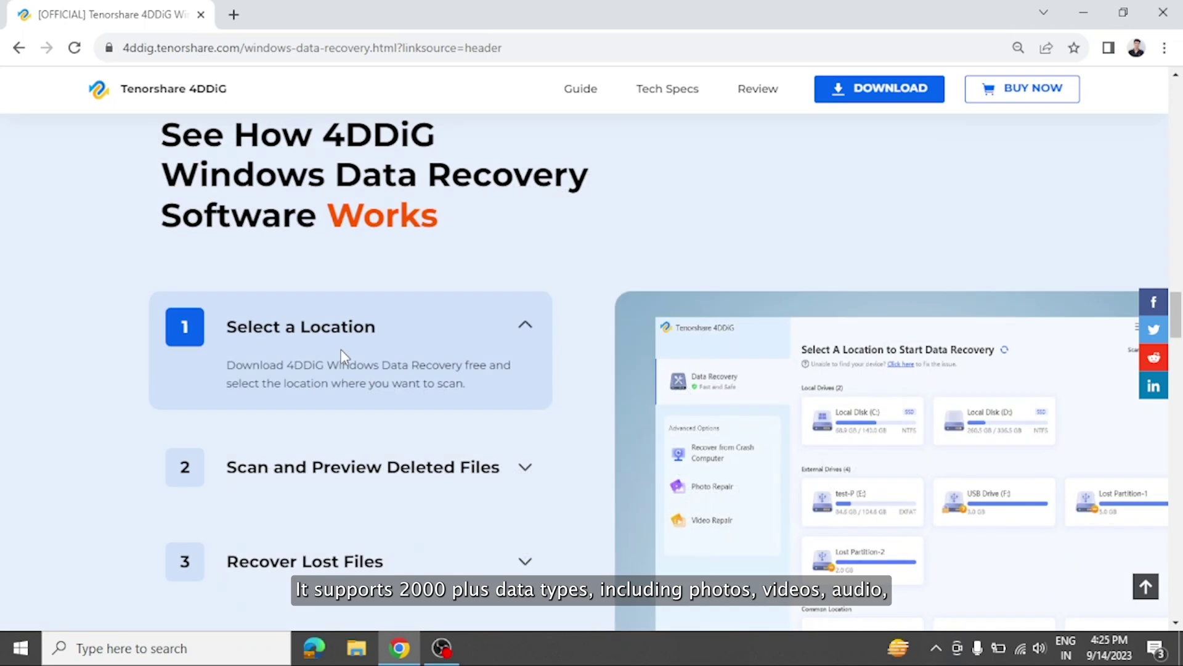
Step: Expand the Scan and Preview and Recover Lost Files steps, then run 4ddig-for-windows.exe
click(367, 452)
click(370, 555)
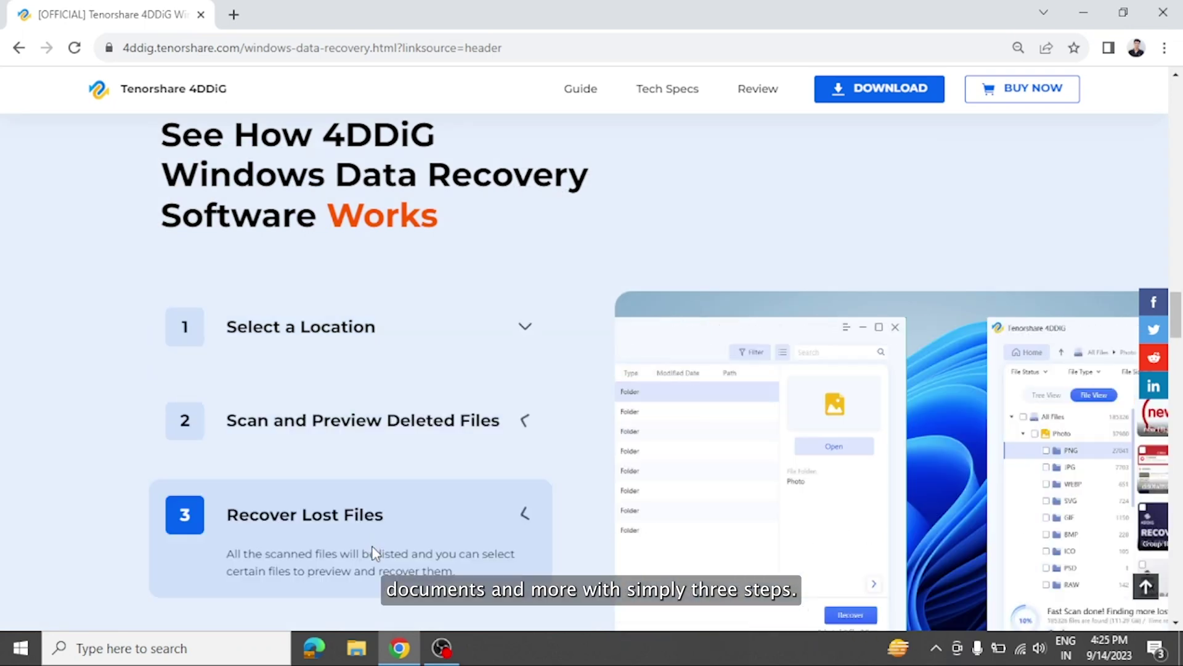
scroll(373, 547, down, 2)
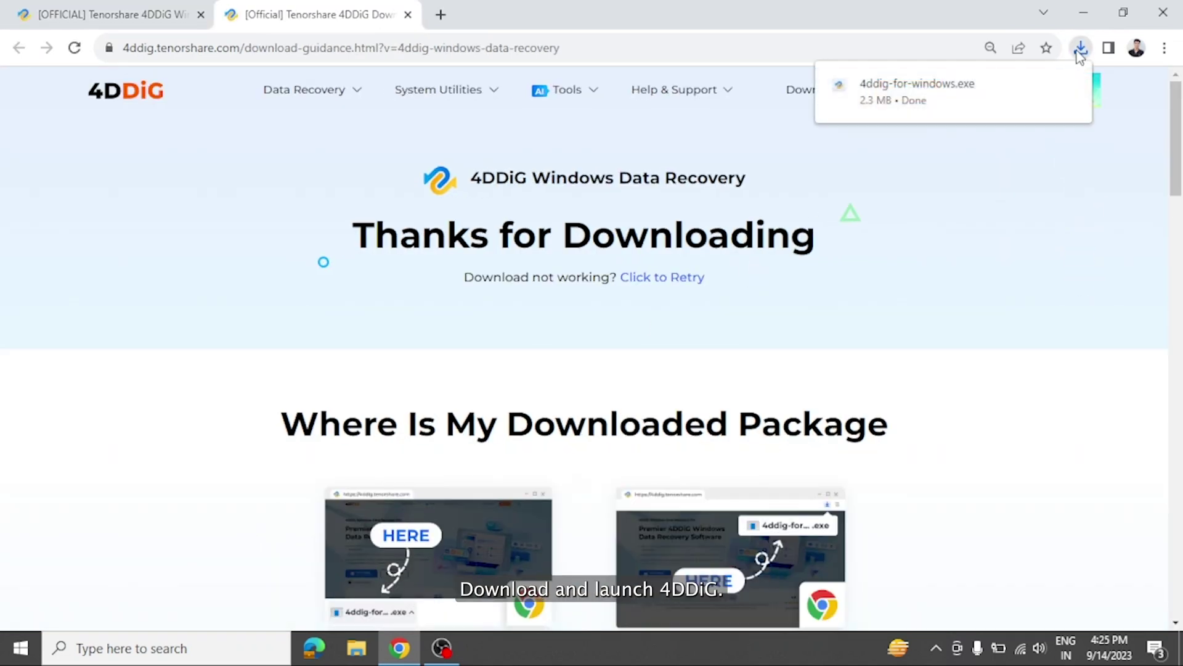
click(943, 106)
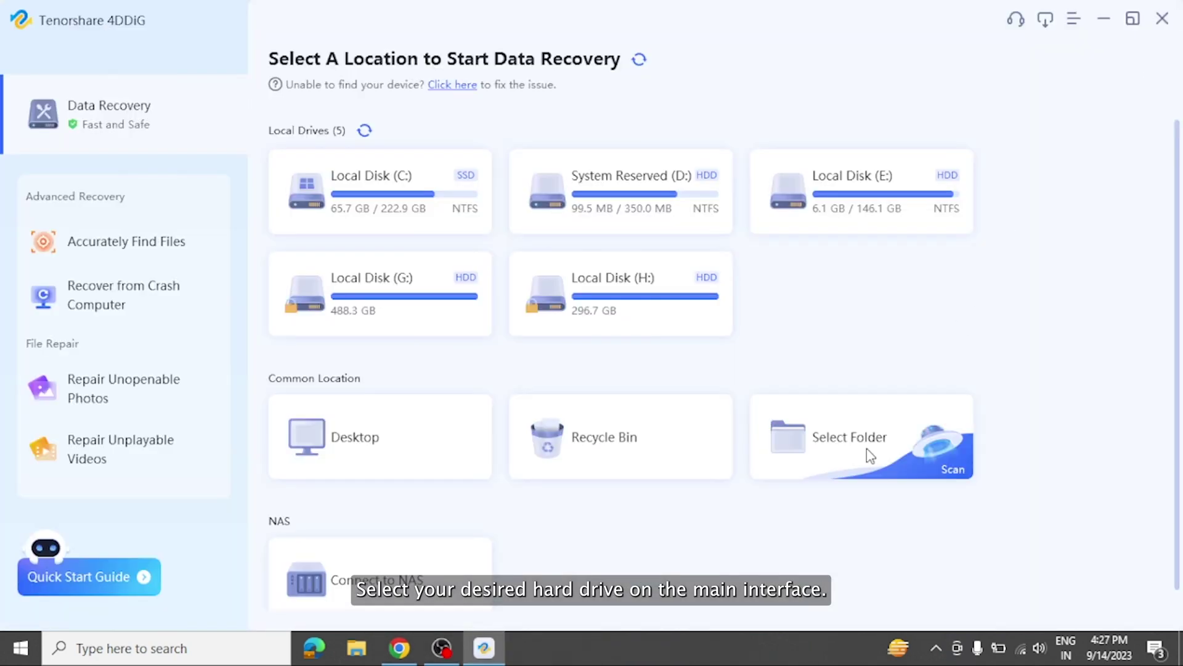
Step: Scan the Desktop's Data folder in 4DDiG for all checked file types
click(869, 456)
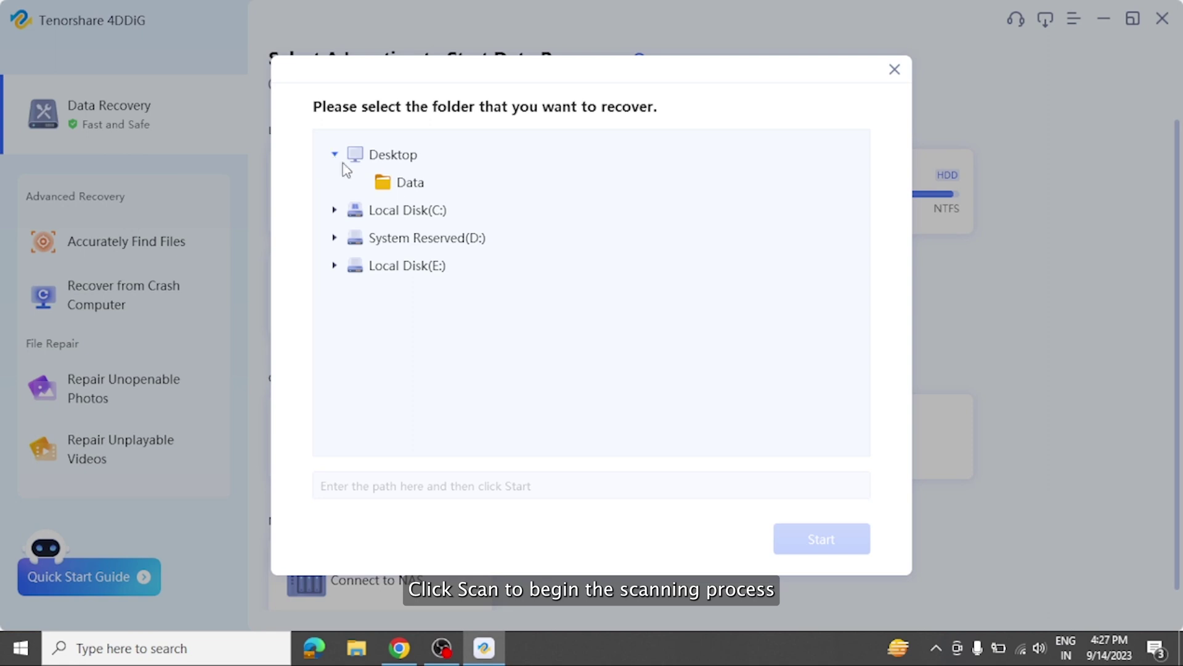
click(405, 183)
click(824, 540)
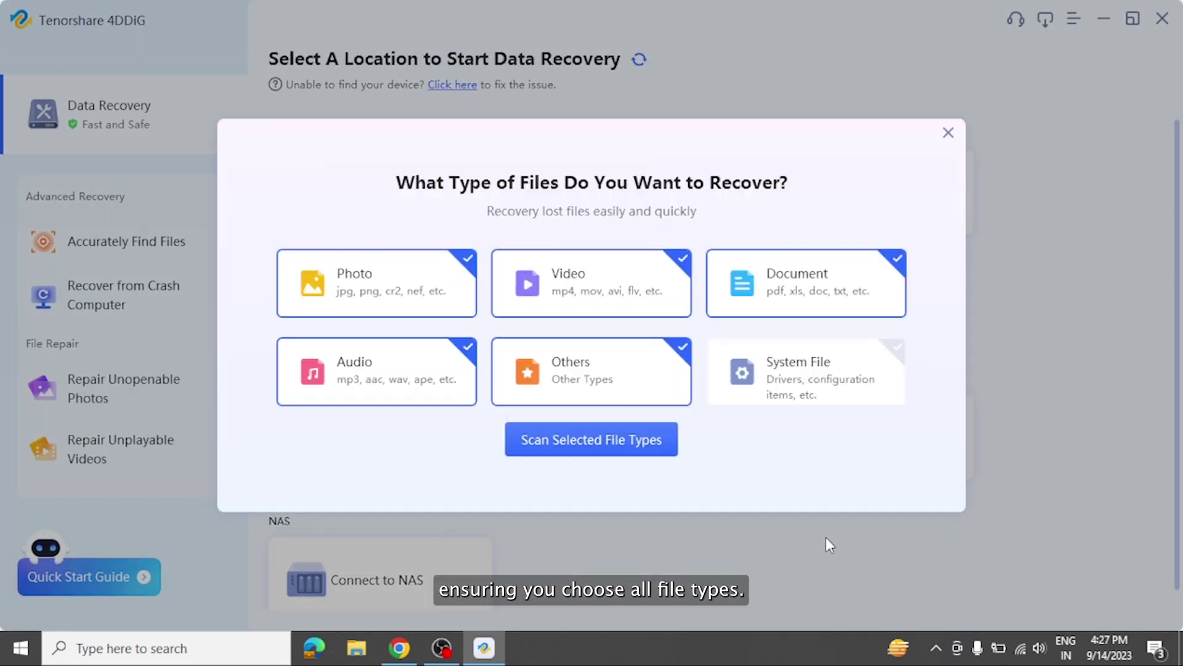
click(577, 441)
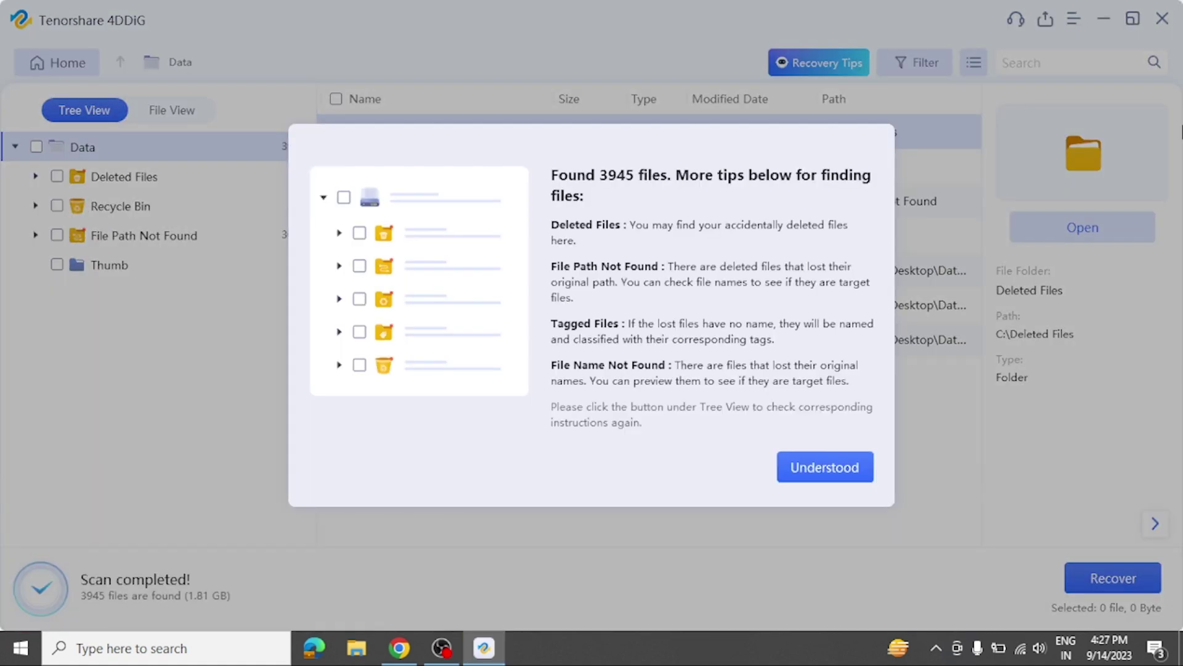
Step: Dismiss the scan tips and browse File View results to Document > XLSX
click(824, 467)
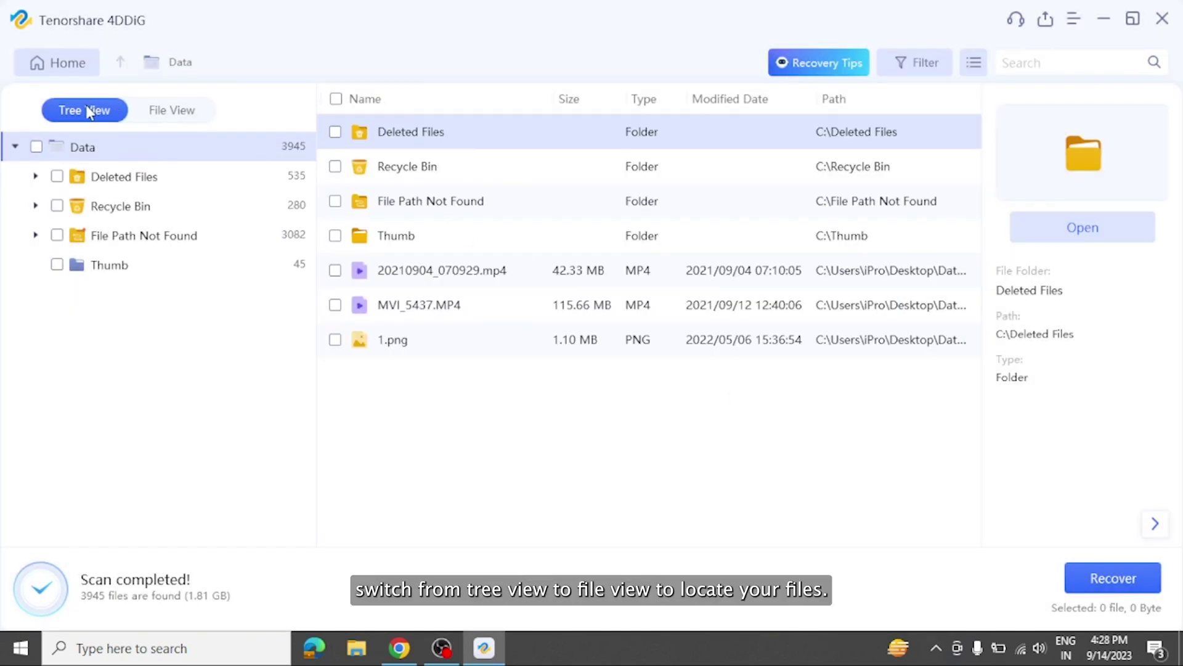
click(175, 110)
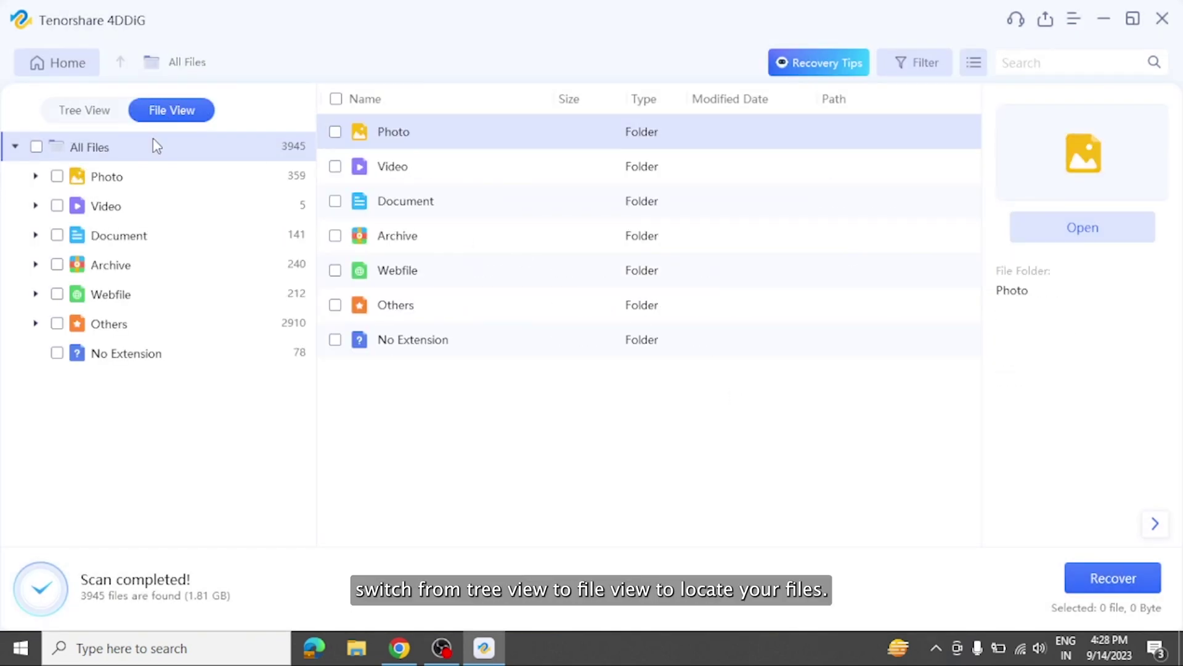
click(157, 234)
double_click(444, 133)
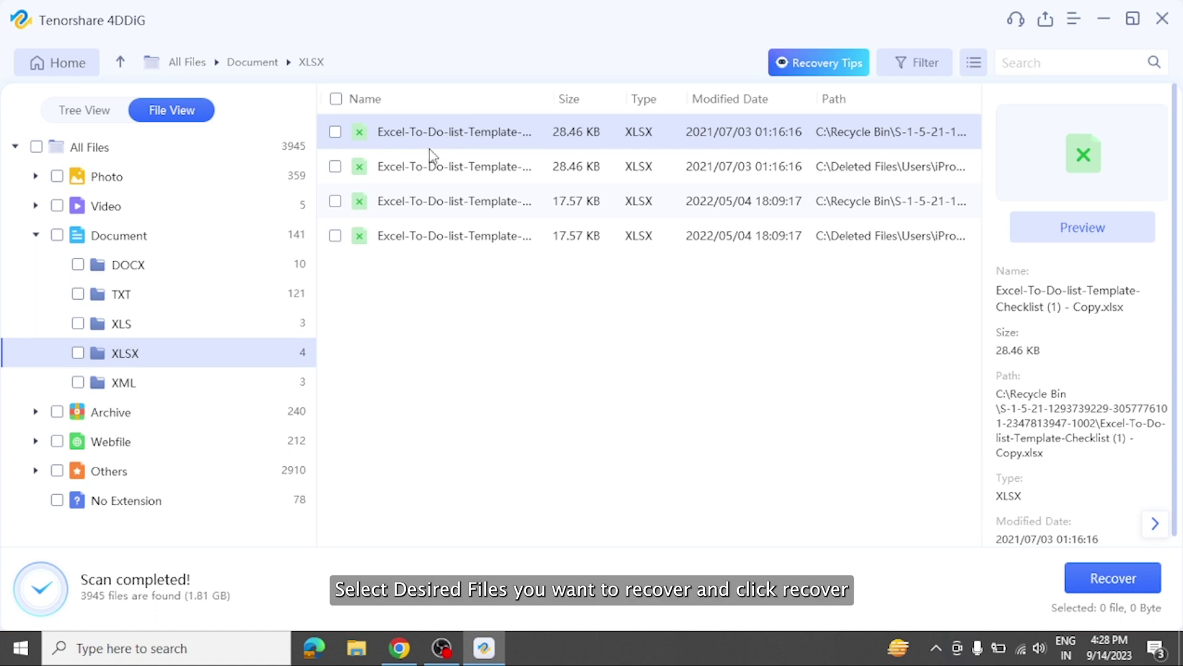
Step: Recover the four XLSX files to the Desktop, without repairing them
click(1133, 589)
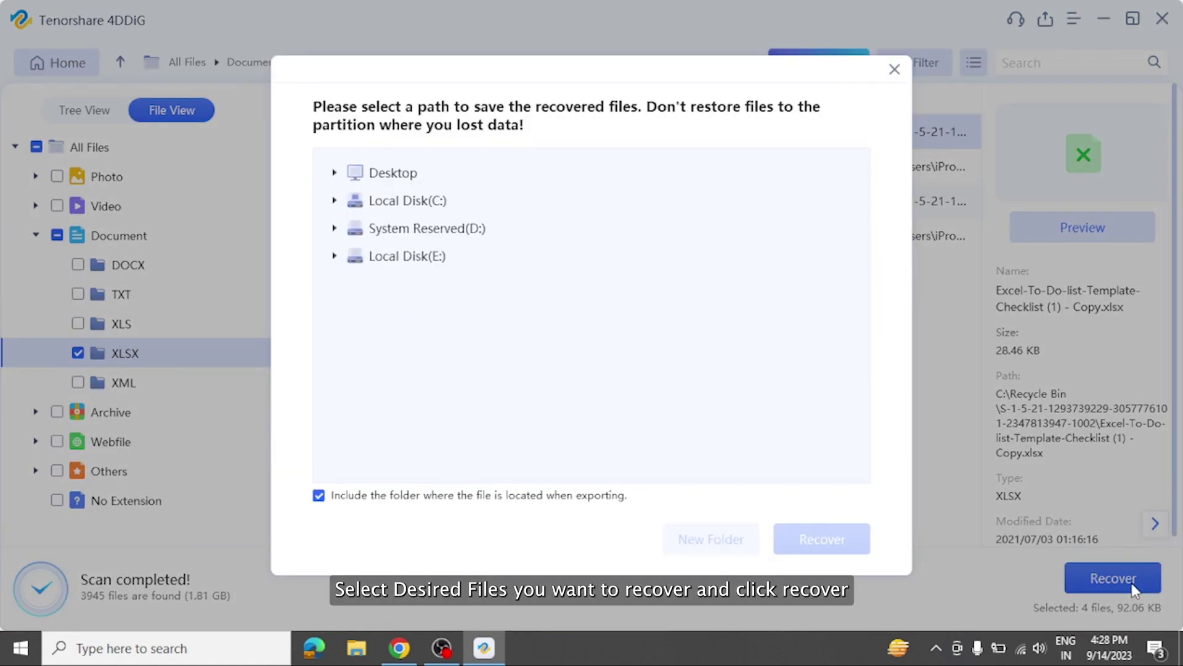
click(412, 175)
click(819, 548)
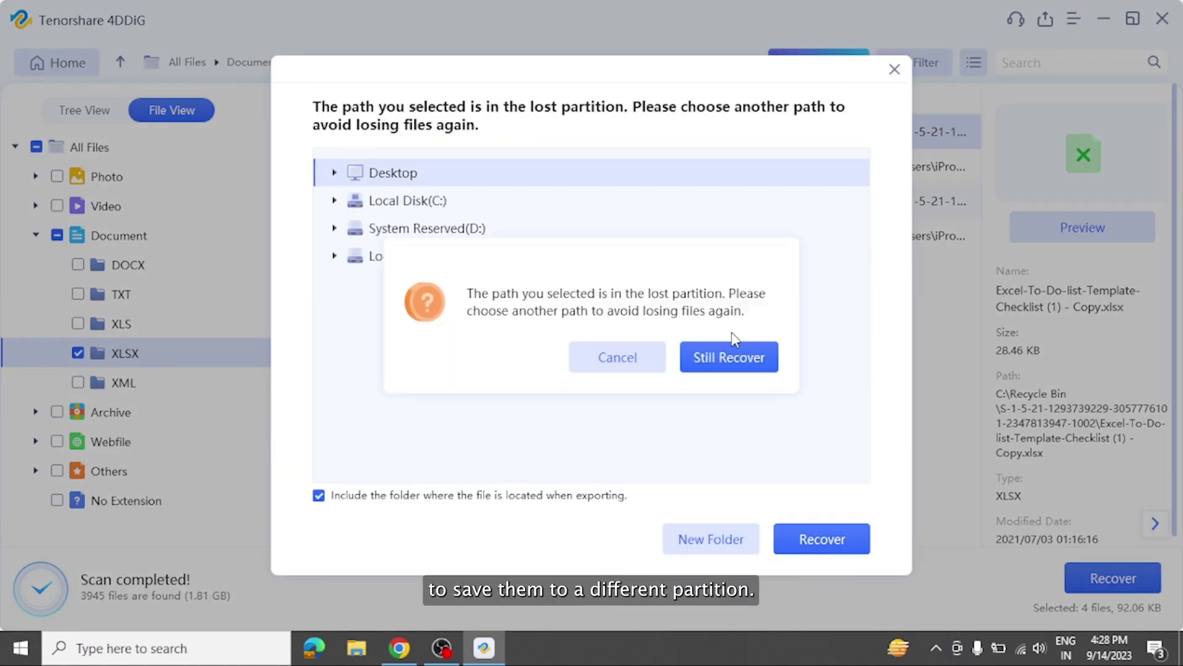
click(729, 353)
click(596, 359)
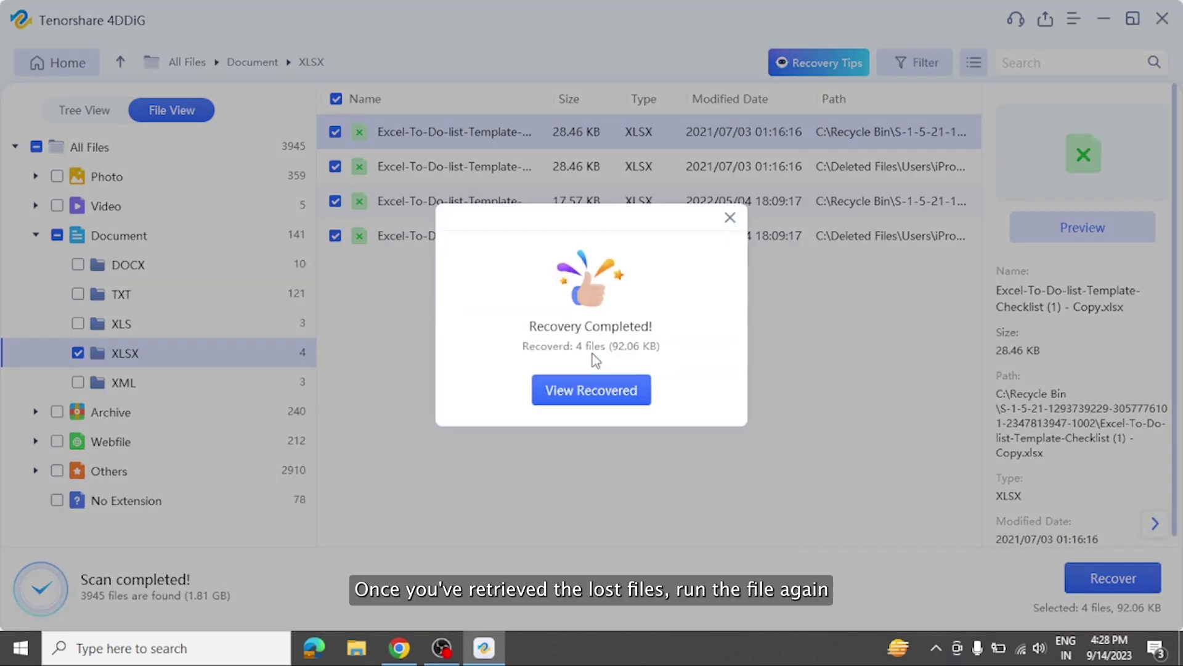
Step: Show the recovered files and open the 17.5 KB to-do-list workbook to confirm it opens
click(607, 395)
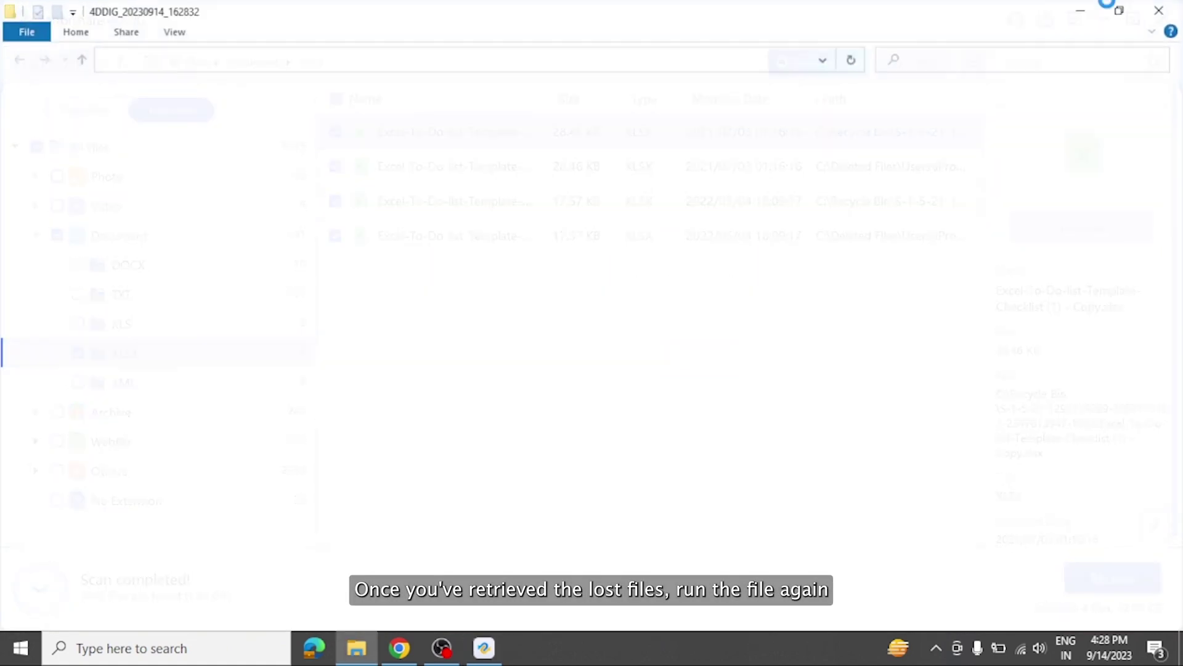
click(243, 154)
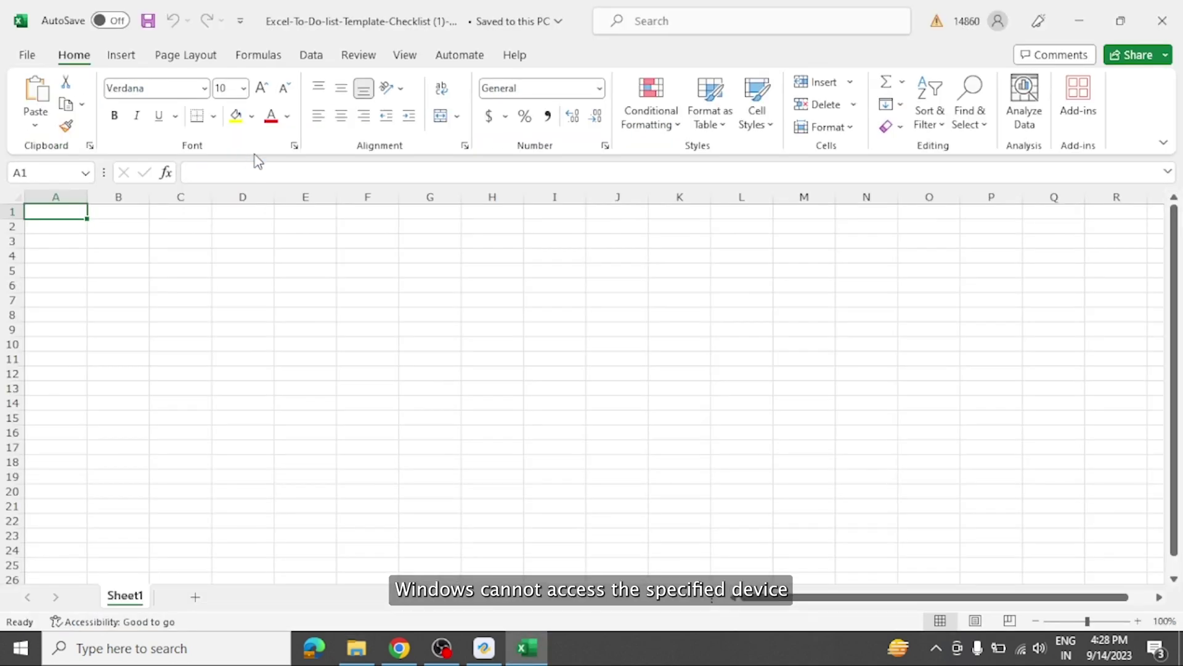
scroll(478, 370, down, 7)
scroll(475, 395, up, 7)
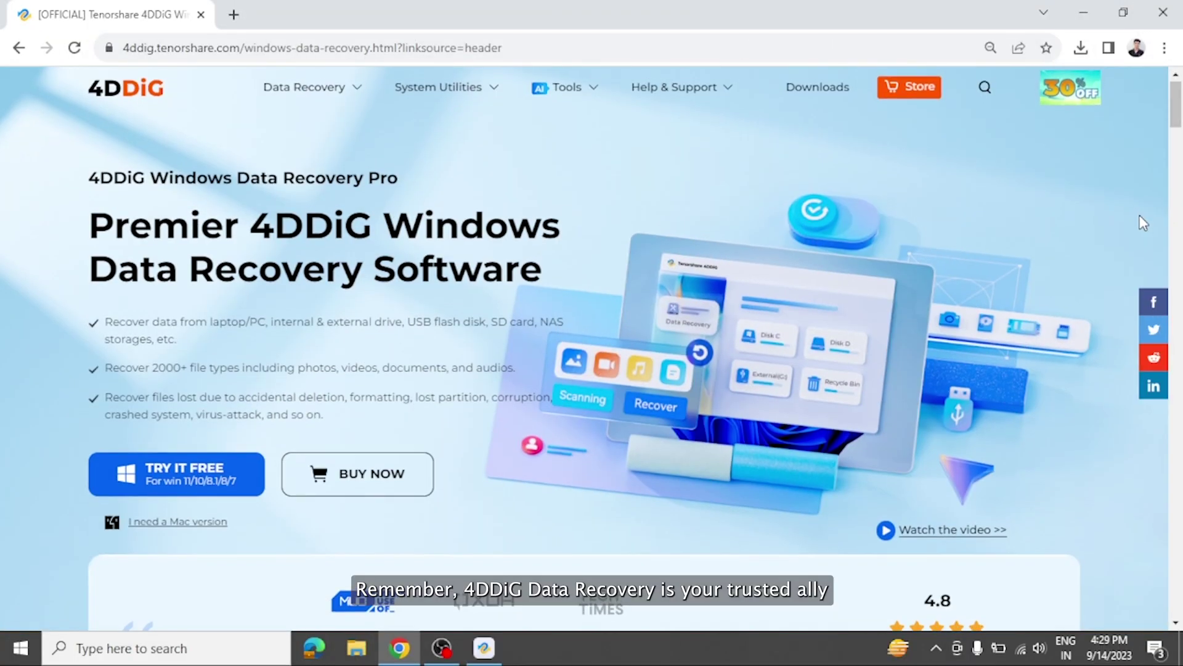
Step: Advance the feature carousel four cards to Crash Computer Recovery, then scroll to the storage-device cards
scroll(1143, 223, down, 8)
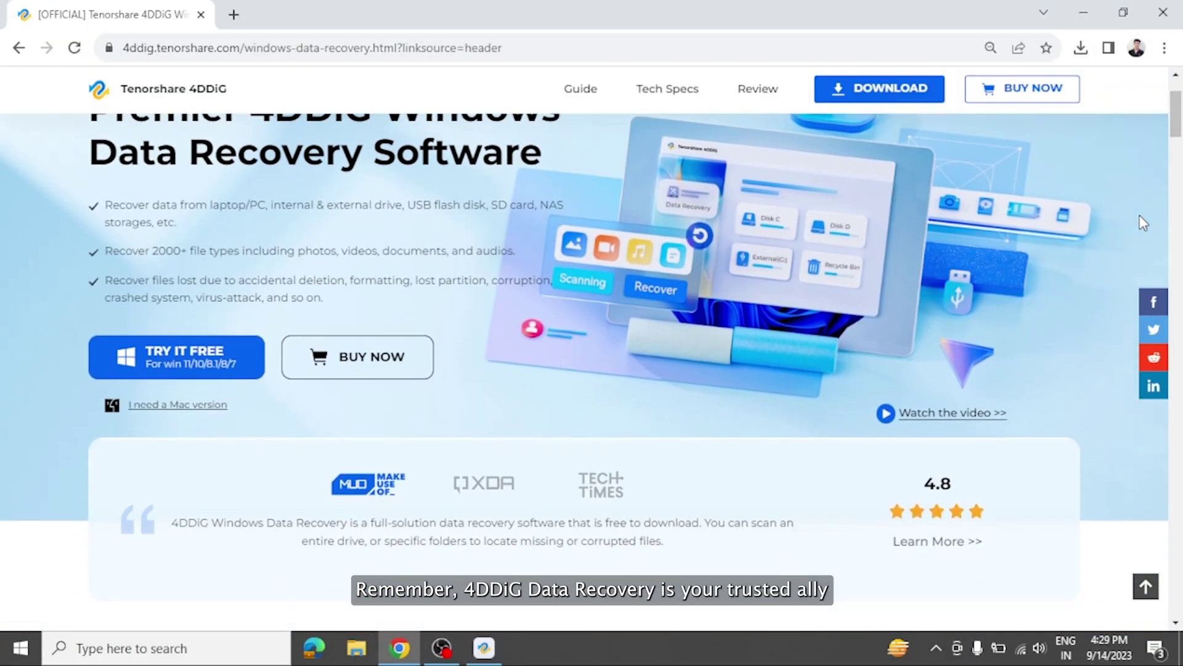
scroll(1143, 223, down, 2)
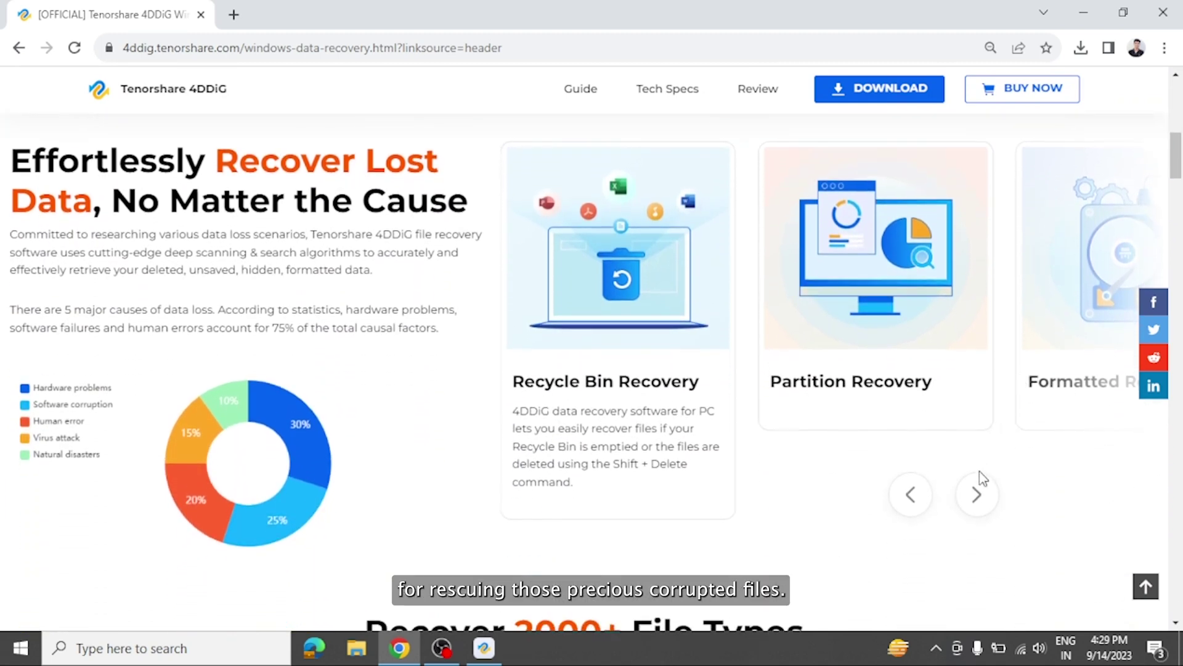
click(978, 495)
click(979, 494)
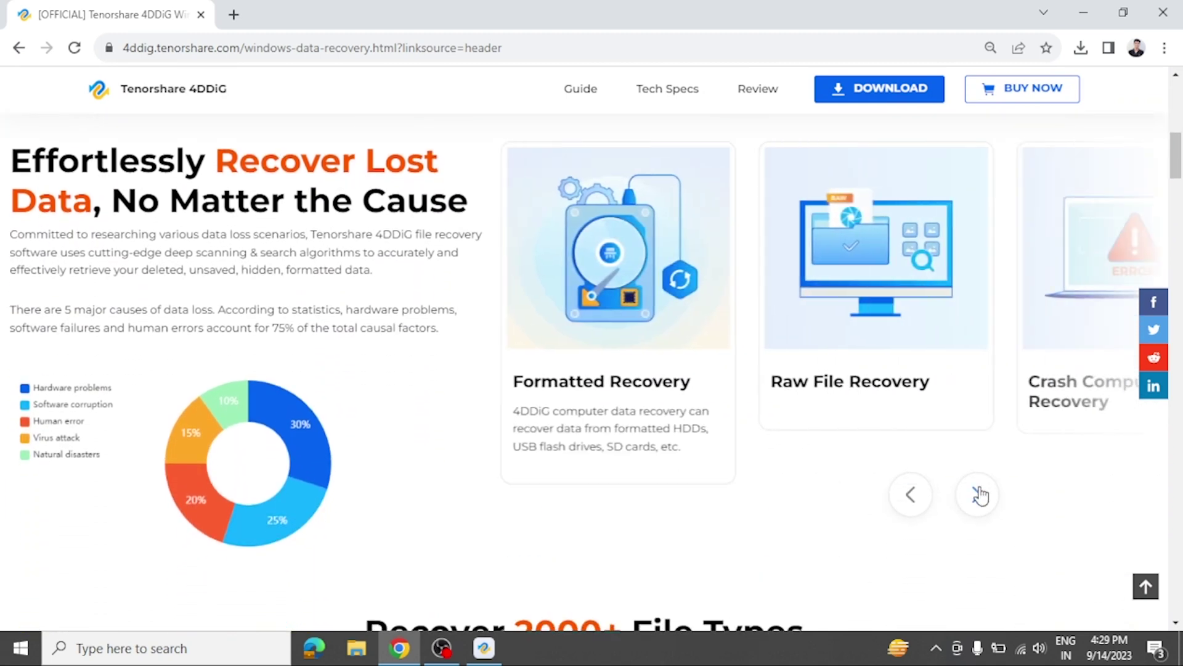
click(979, 495)
click(979, 495)
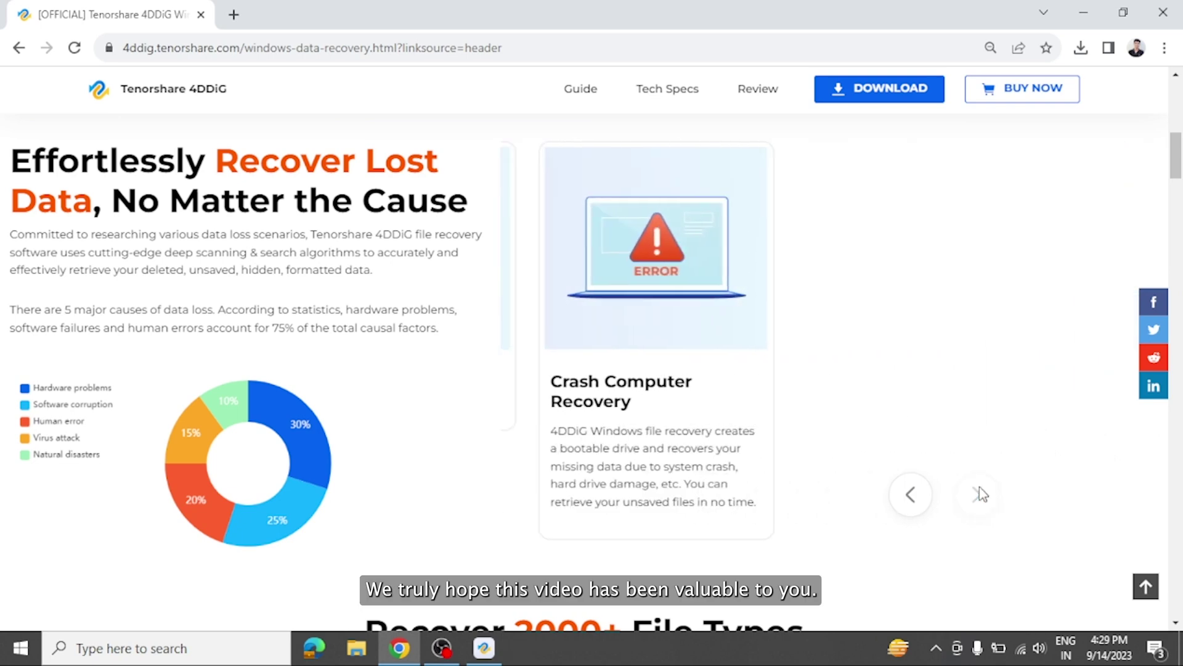
scroll(1011, 500, down, 7)
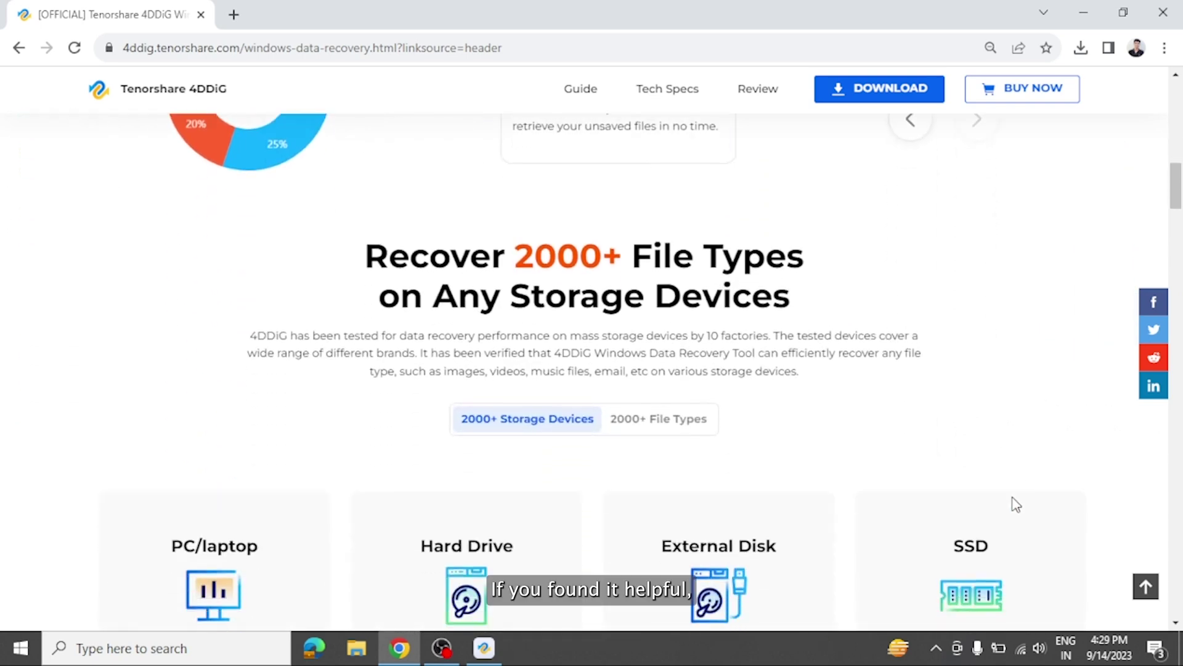
scroll(1016, 504, down, 5)
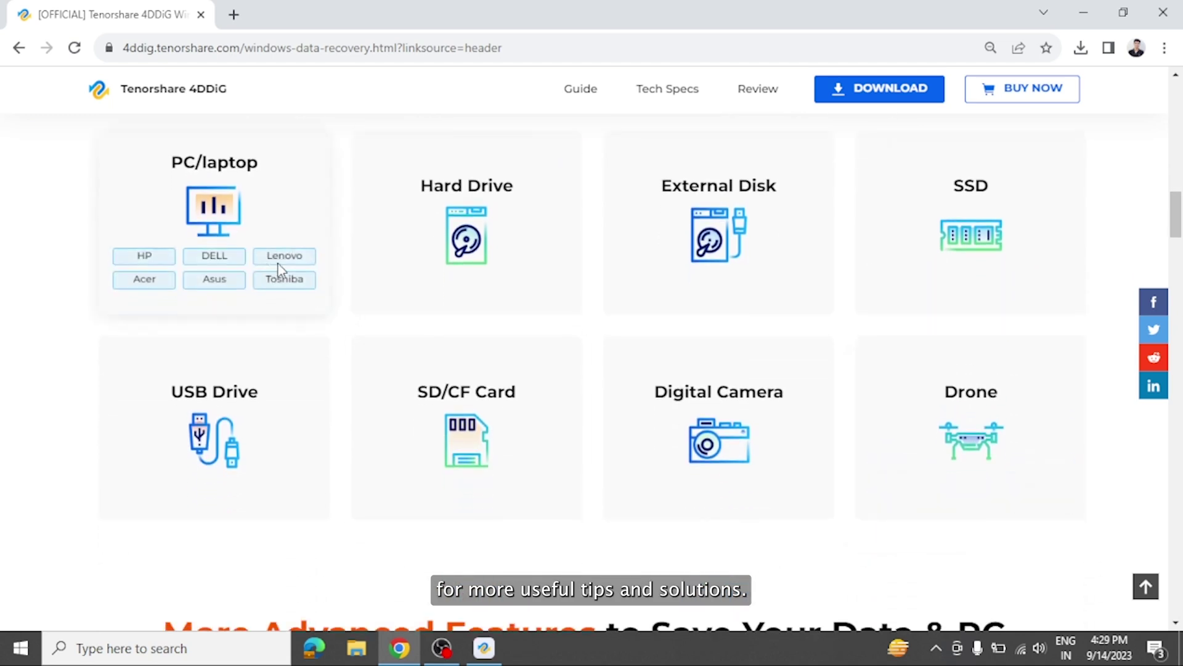
mouse_move(474, 261)
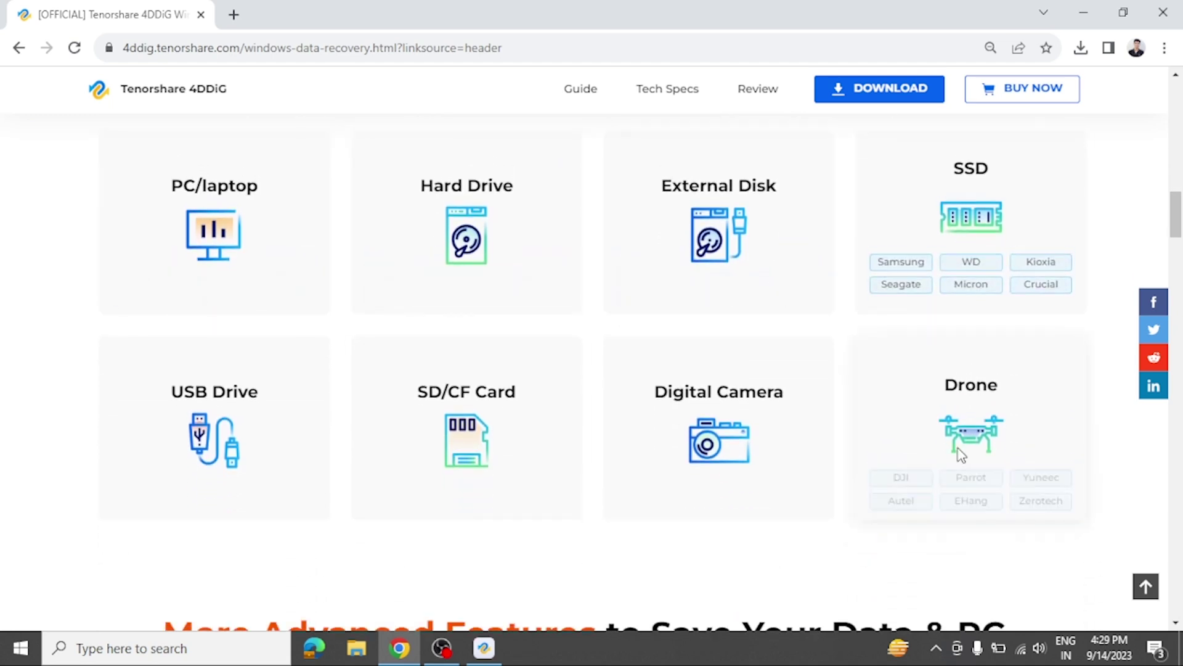